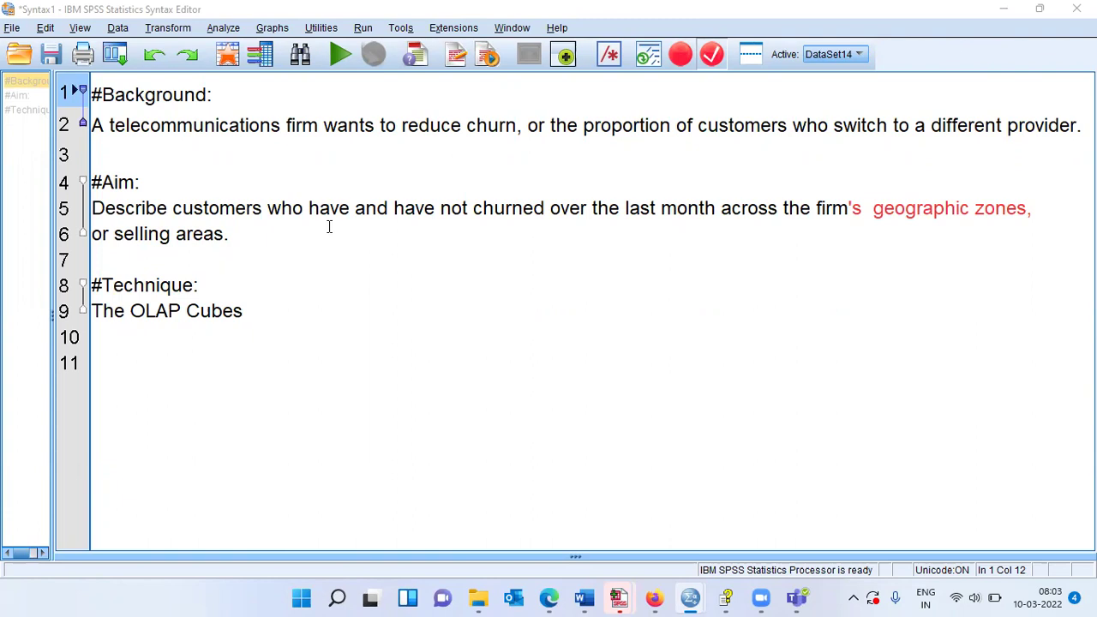
# - Switch to the empty Untitled2 dataset and open the recently used telco v1.sav, reverting it to its saved version
pyautogui.click(228, 100)
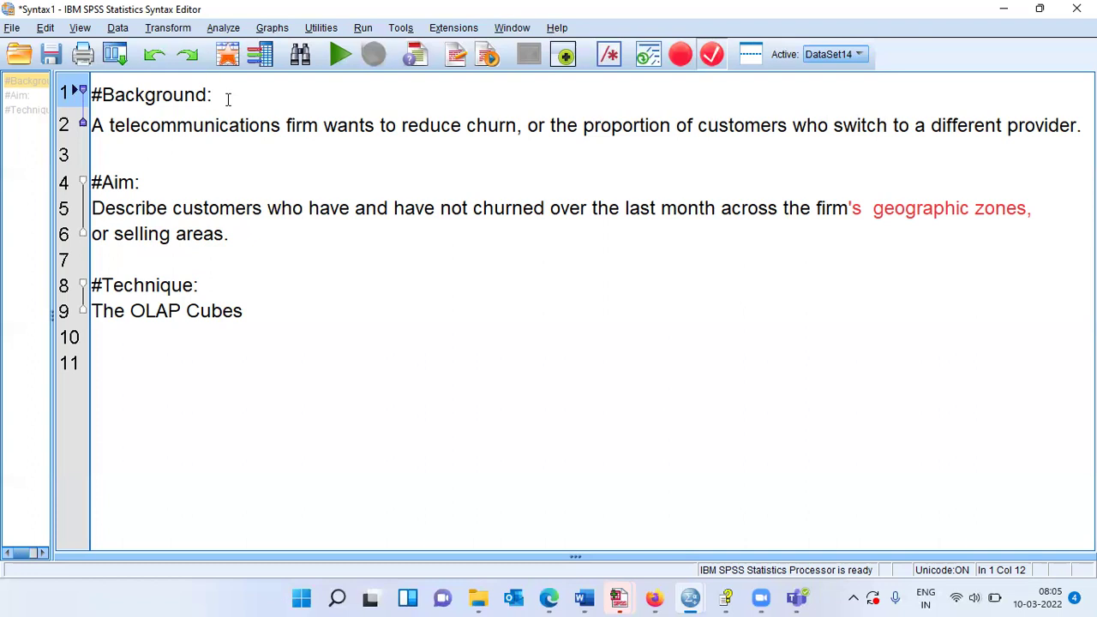
pyautogui.moveTo(692, 597)
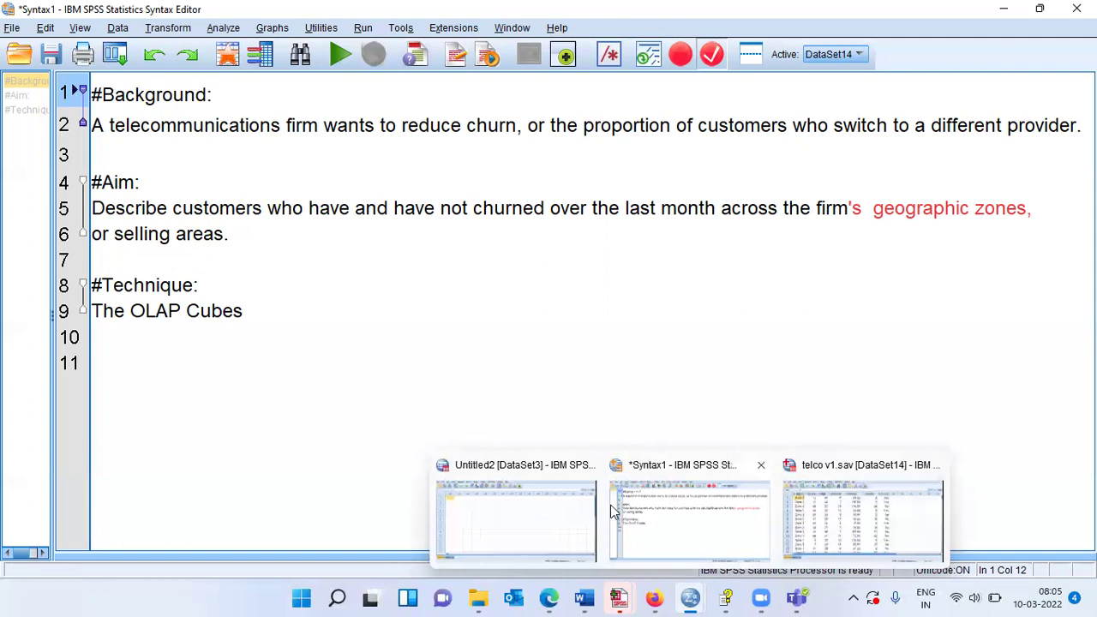
pyautogui.click(534, 504)
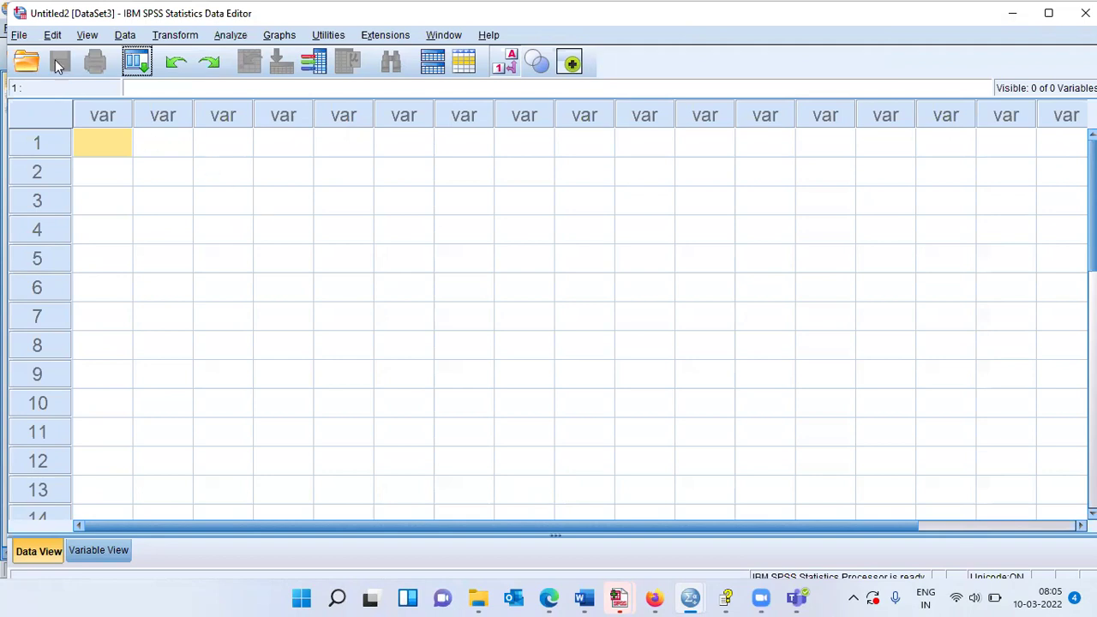
pyautogui.click(19, 36)
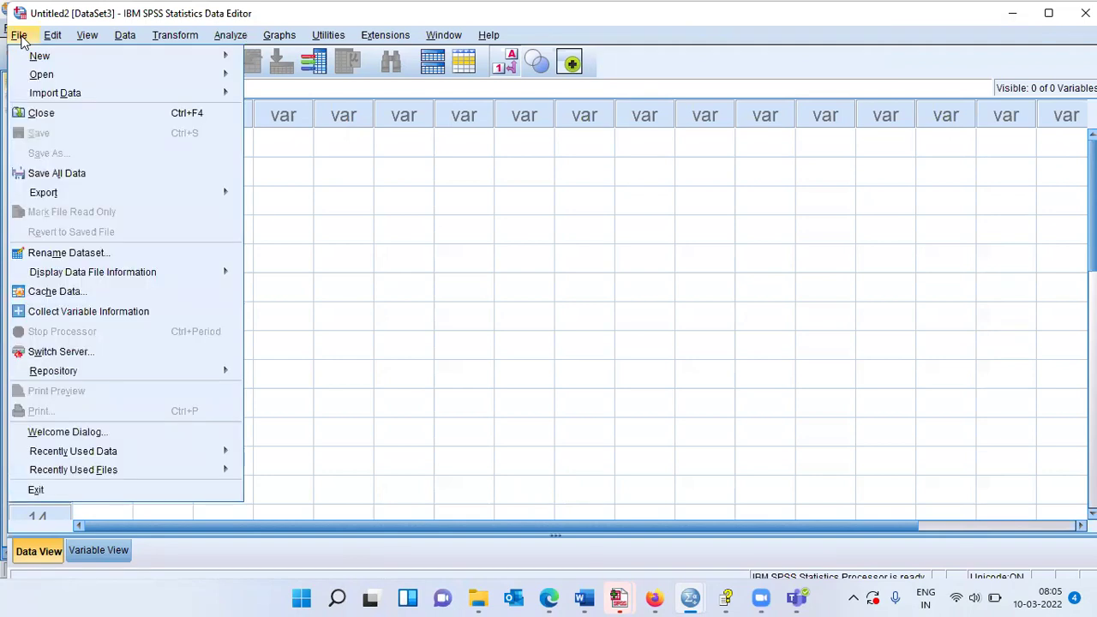
pyautogui.moveTo(78, 458)
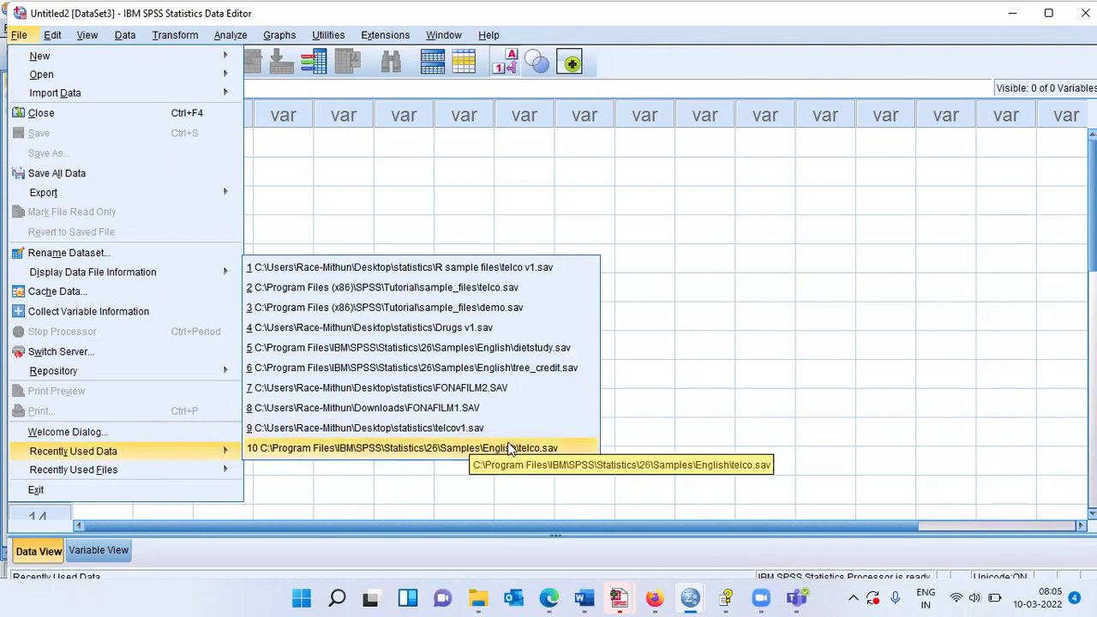
pyautogui.click(504, 268)
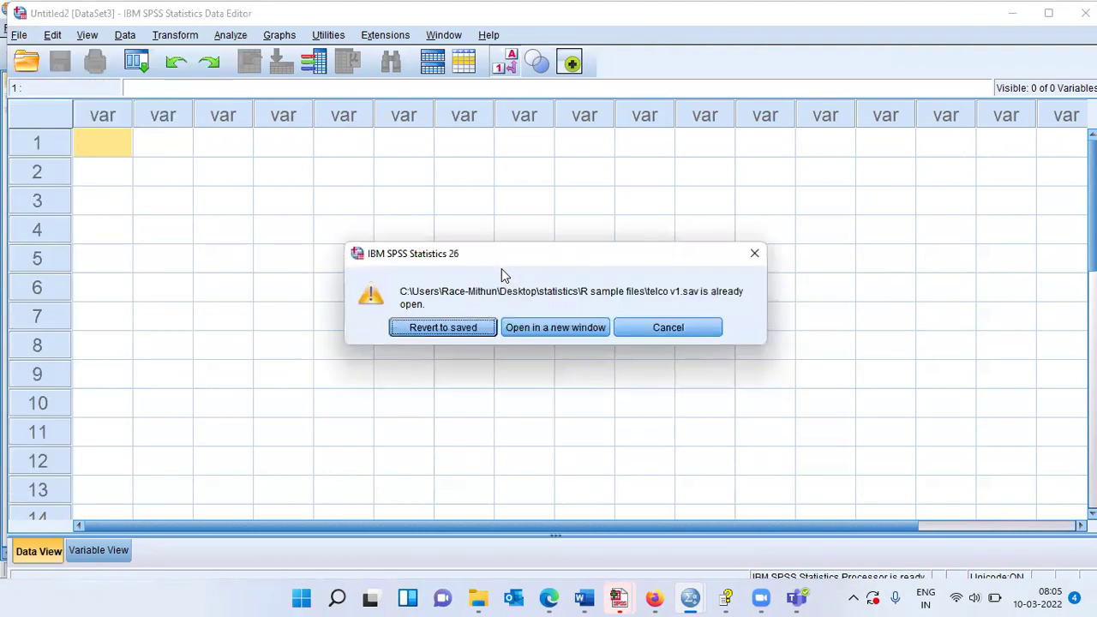
pyautogui.click(486, 331)
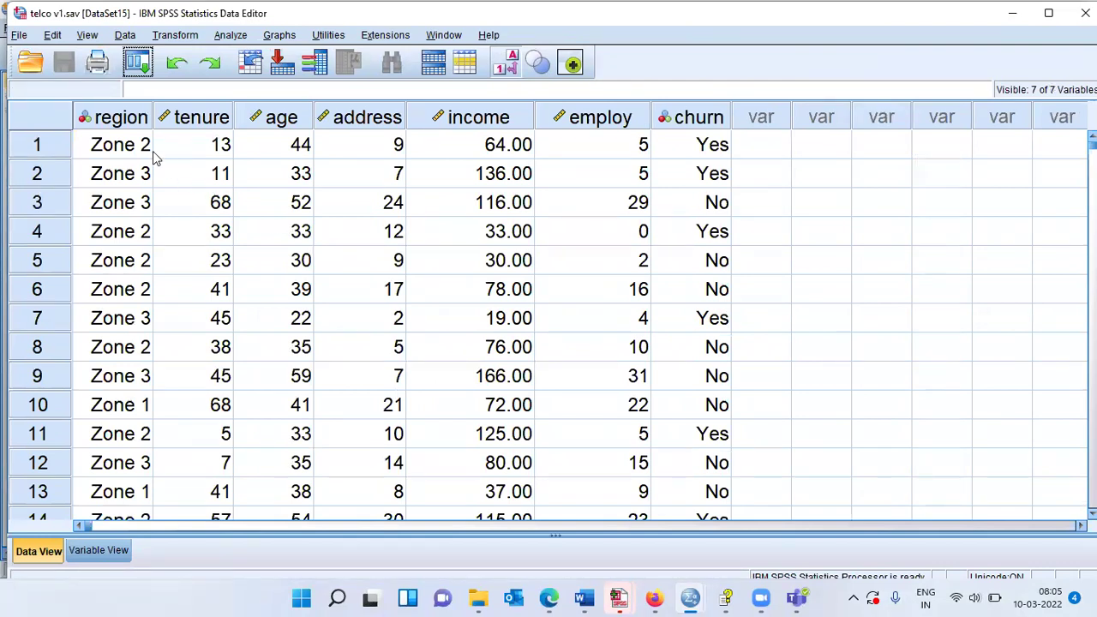
# - Examine the dataset's variables one by one: region, tenure, age, address, income, employ and churn
pyautogui.click(123, 149)
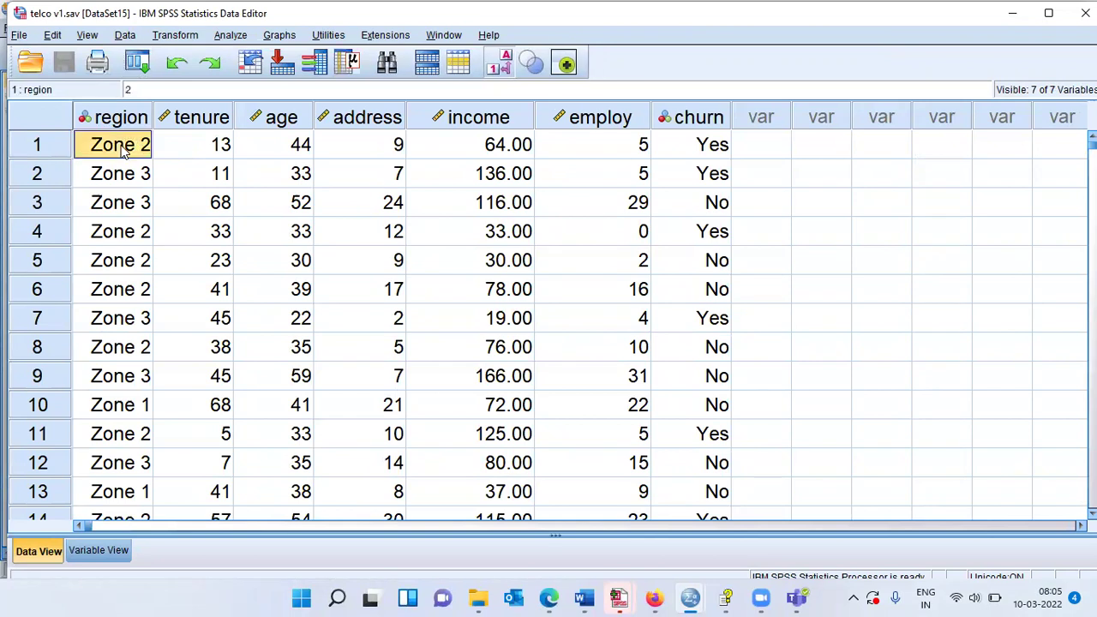
pyautogui.click(195, 120)
pyautogui.click(272, 120)
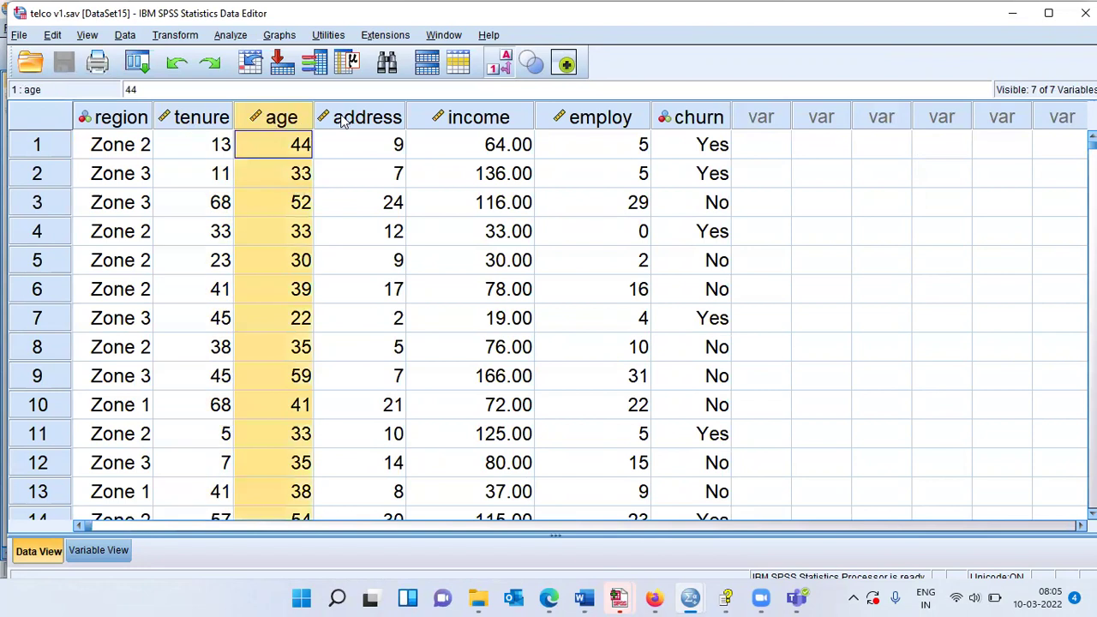
pyautogui.click(346, 120)
pyautogui.click(491, 126)
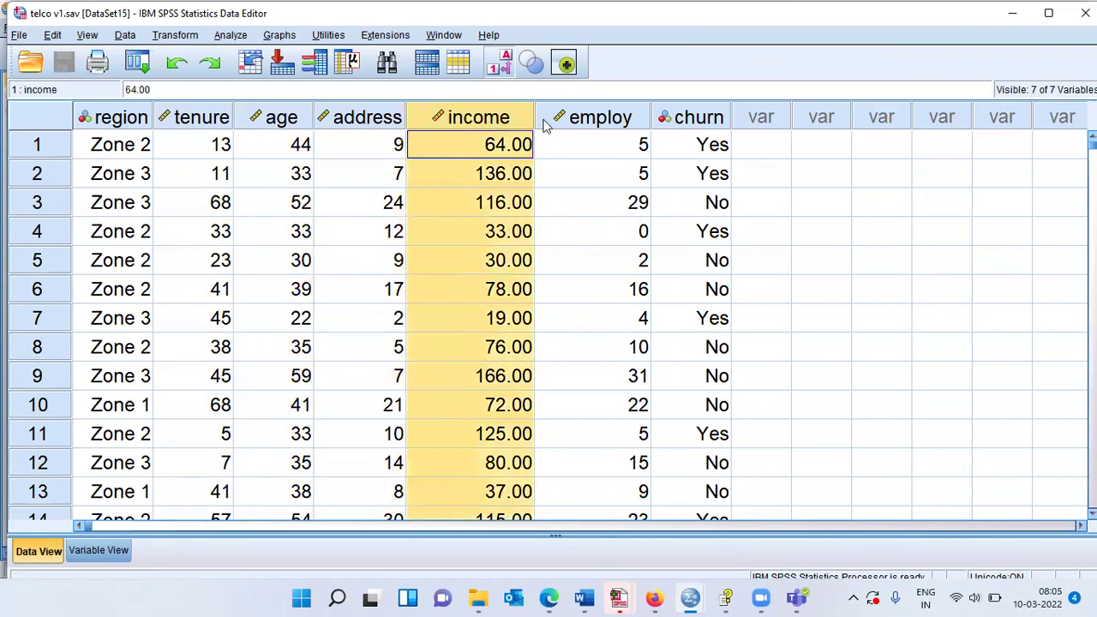
pyautogui.click(628, 122)
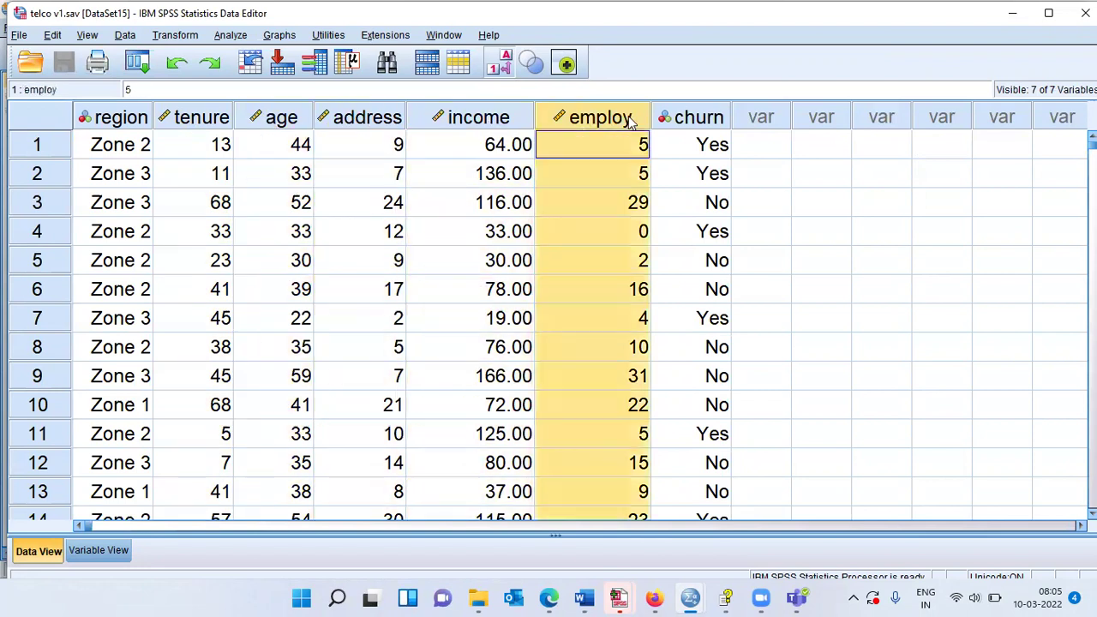
pyautogui.click(702, 120)
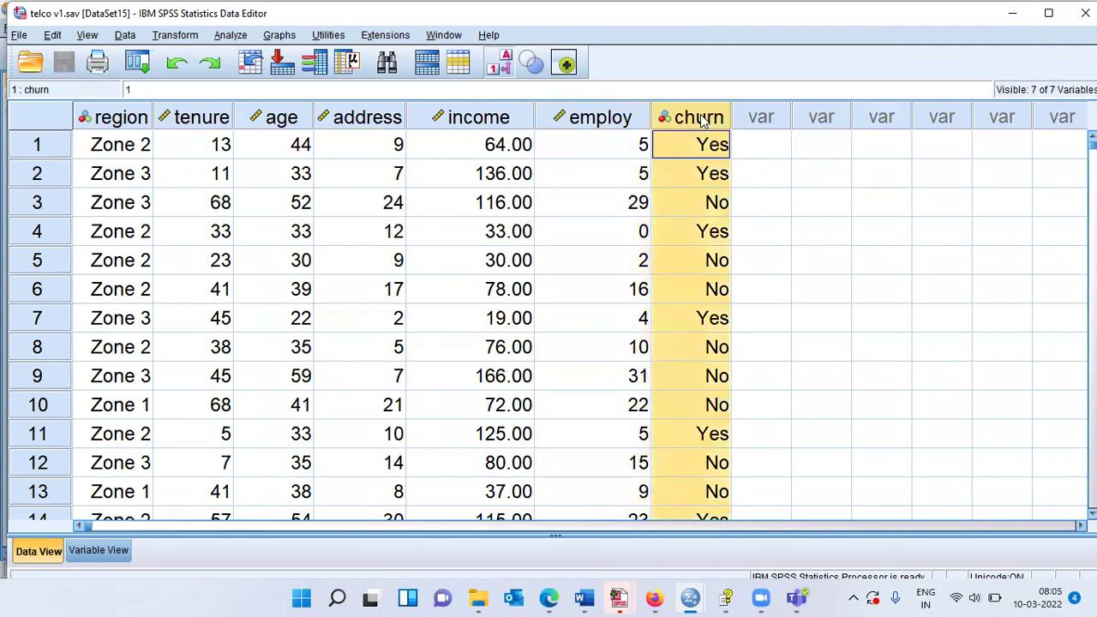
# - Go through the first customer's record value by value, from region to churn
pyautogui.click(121, 152)
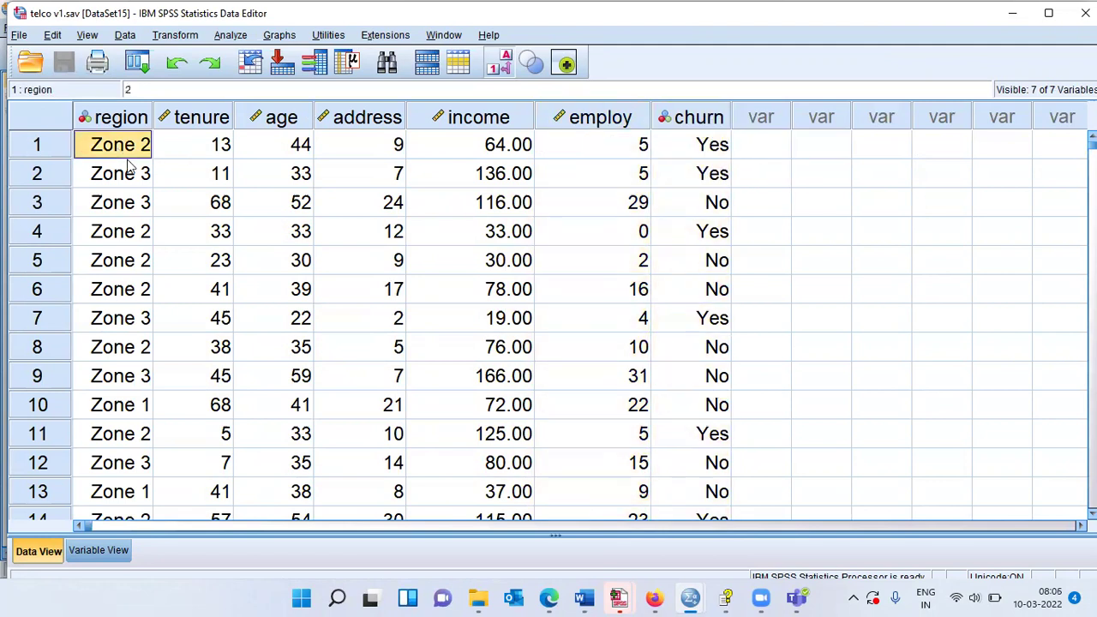
pyautogui.press('Tab')
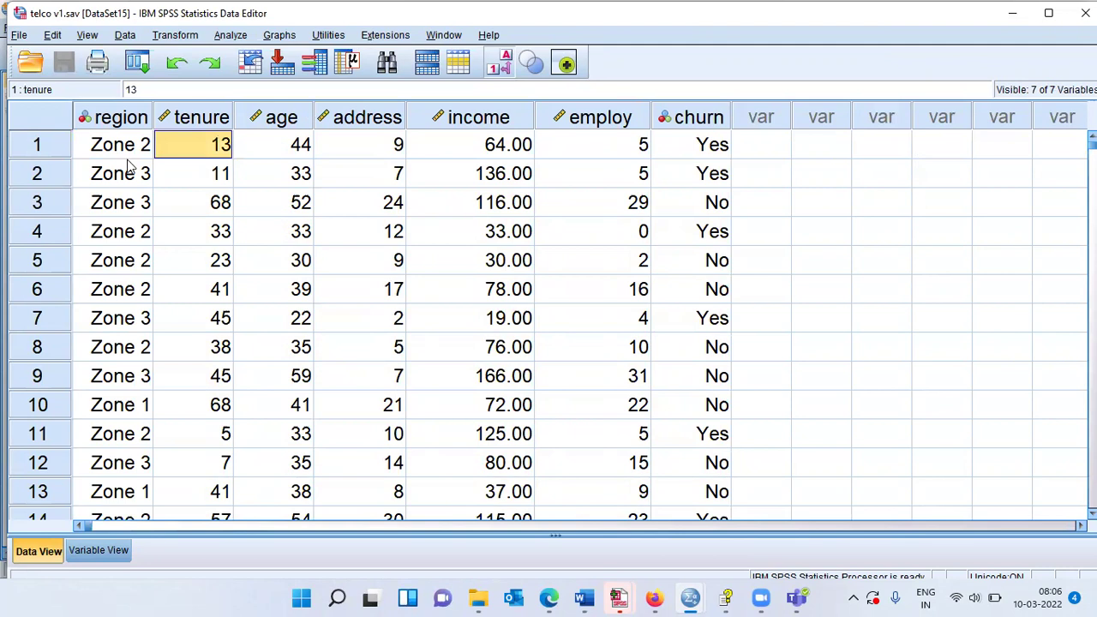
pyautogui.press('Tab')
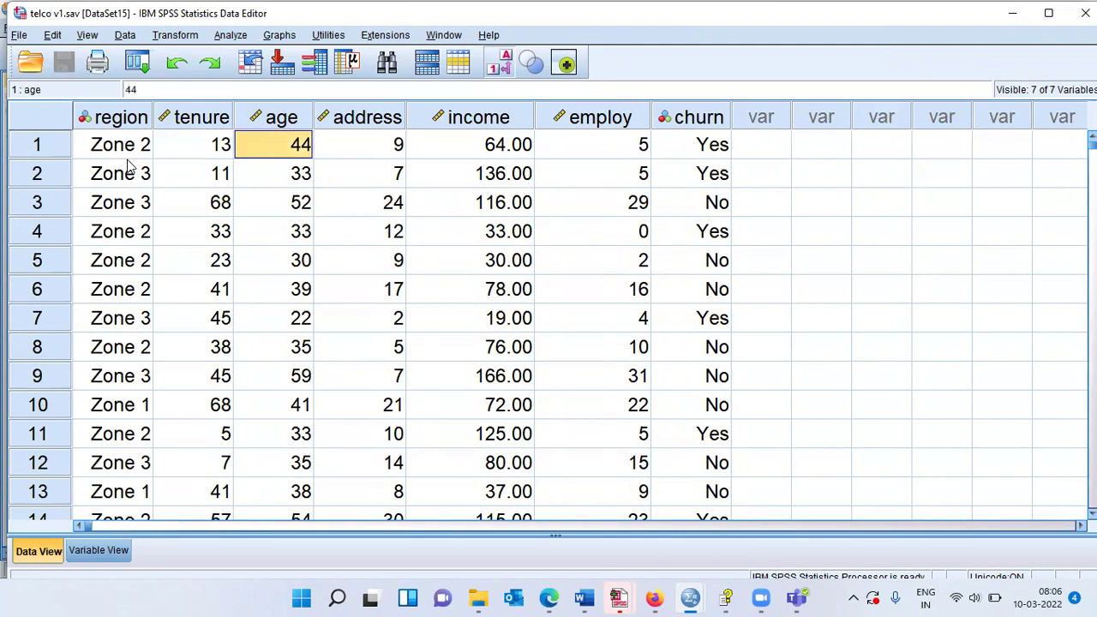
pyautogui.press('Tab')
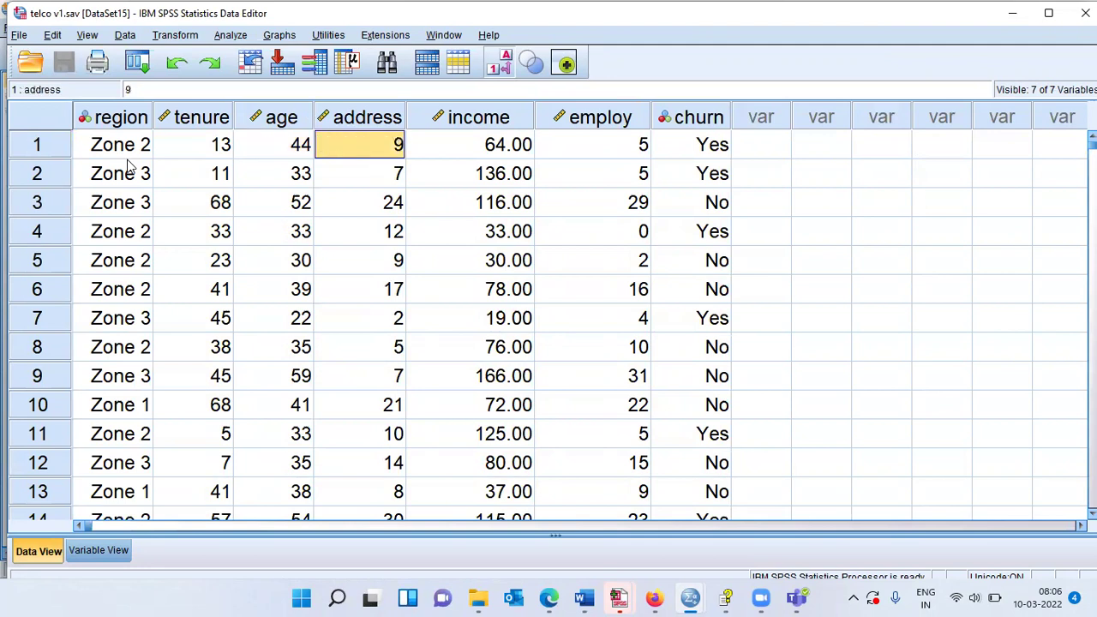
pyautogui.press('Tab')
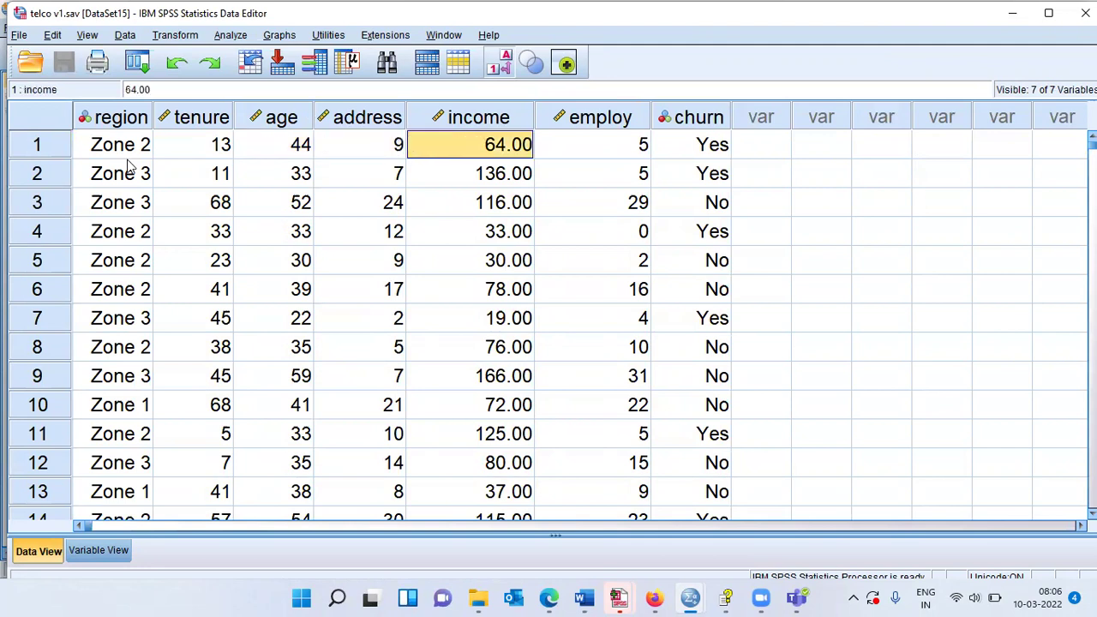
pyautogui.press('Tab')
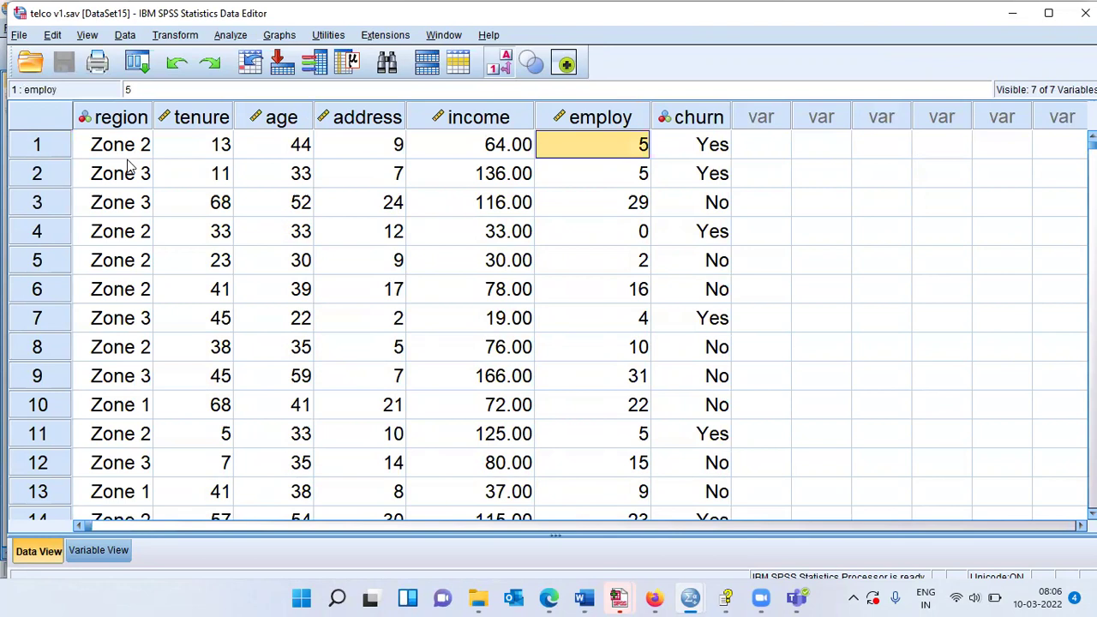
pyautogui.press('Tab')
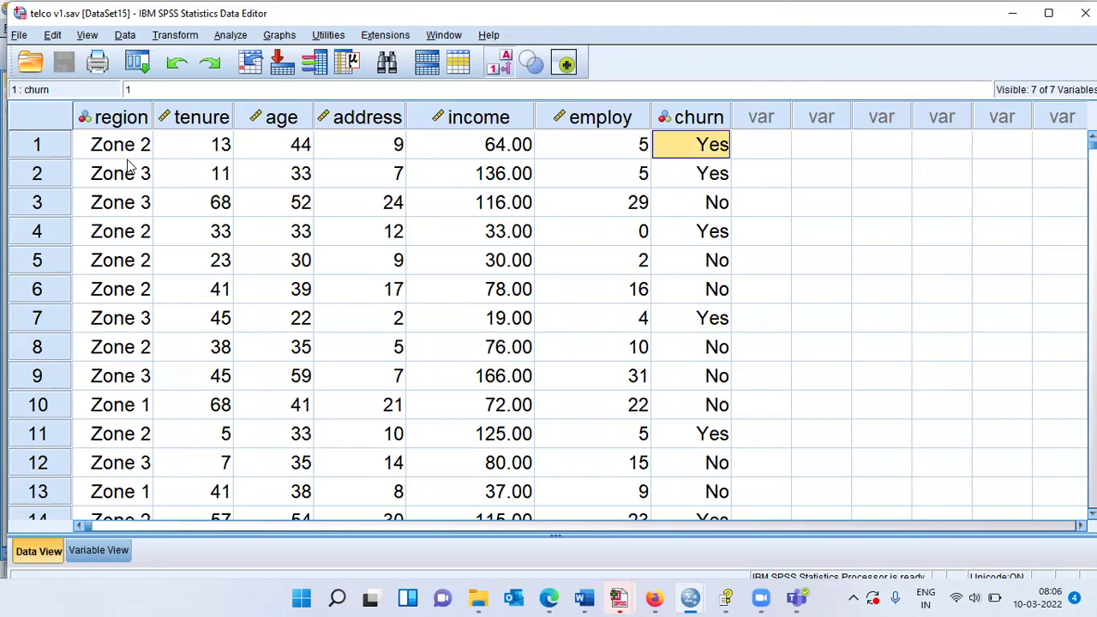
# - Highlight the categorical columns churn and region, followed by the scale columns from tenure through employ
pyautogui.click(693, 120)
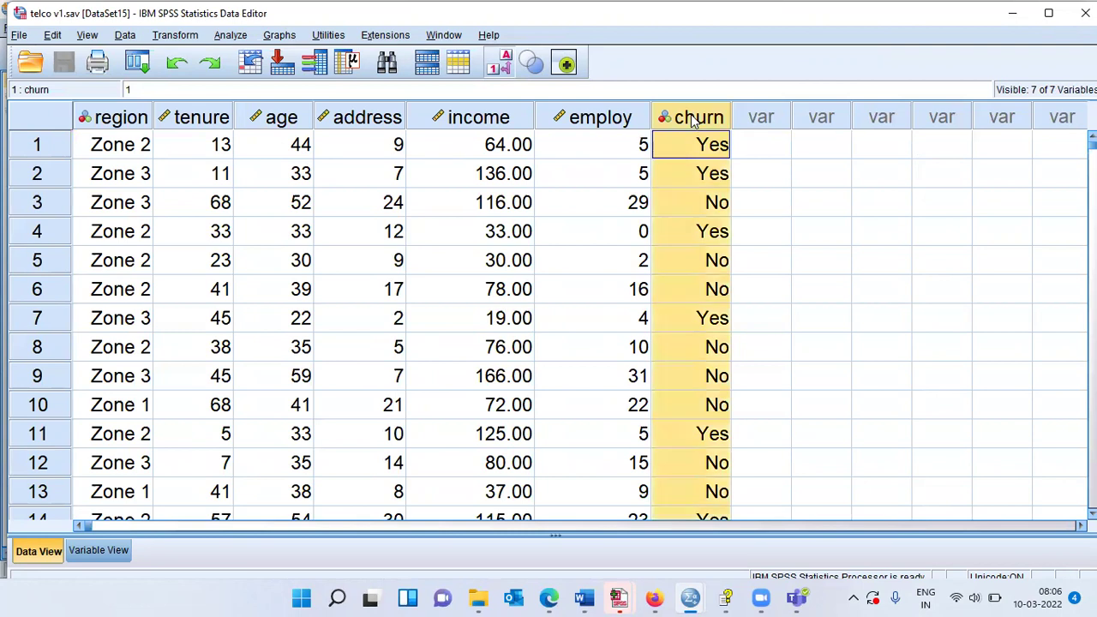
pyautogui.click(125, 127)
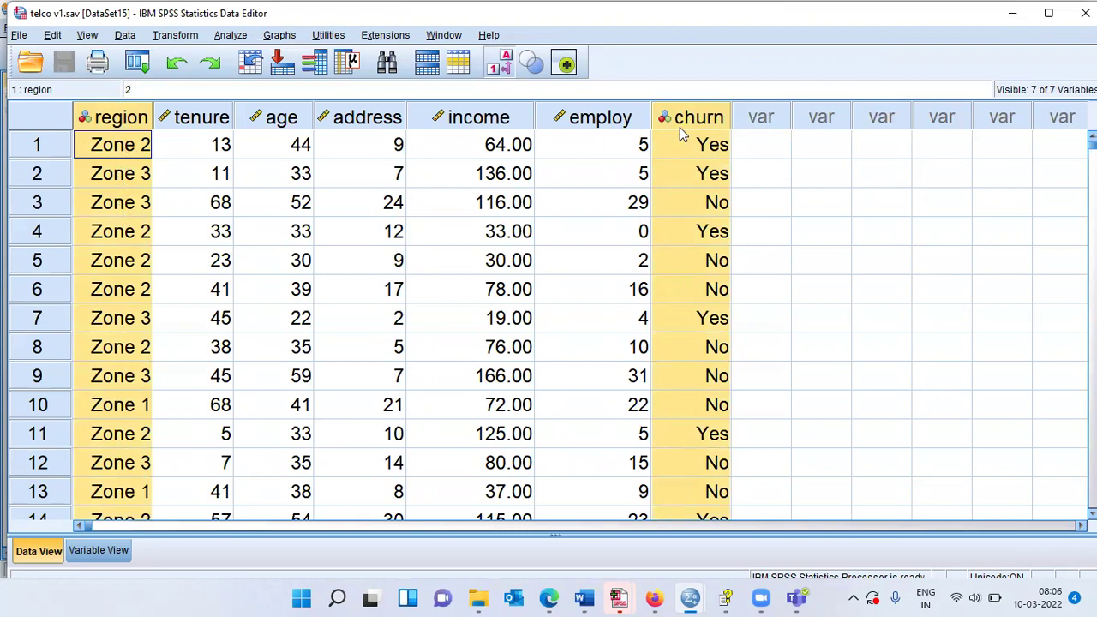
pyautogui.click(194, 123)
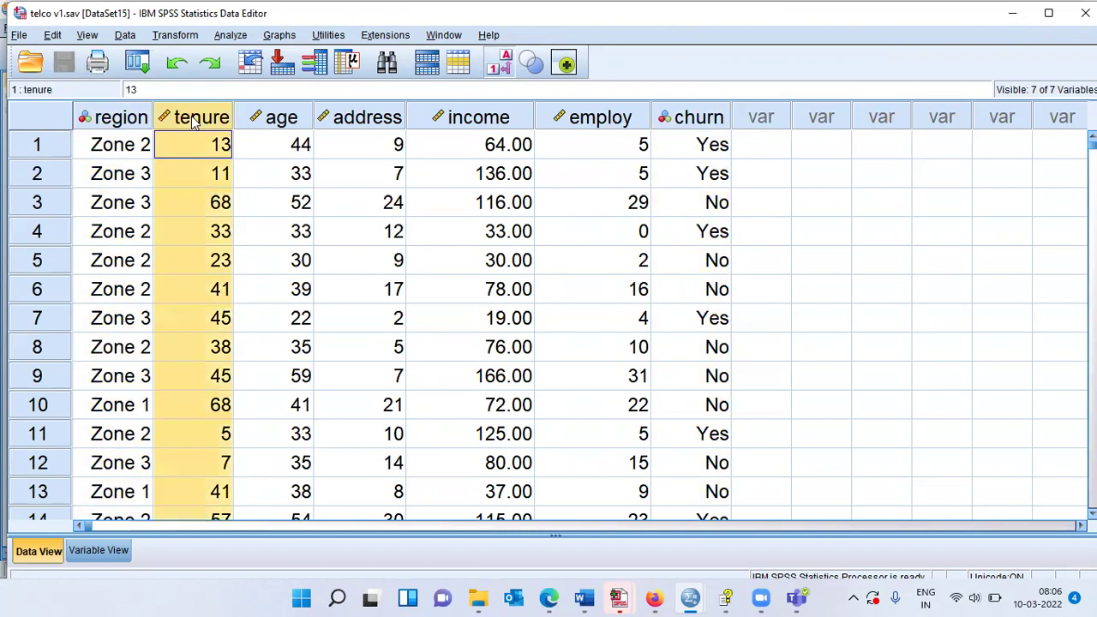
pyautogui.keyDown('shift'); pyautogui.click(290, 117); pyautogui.keyUp('shift')
pyautogui.moveTo(352, 116); pyautogui.dragTo(598, 127)
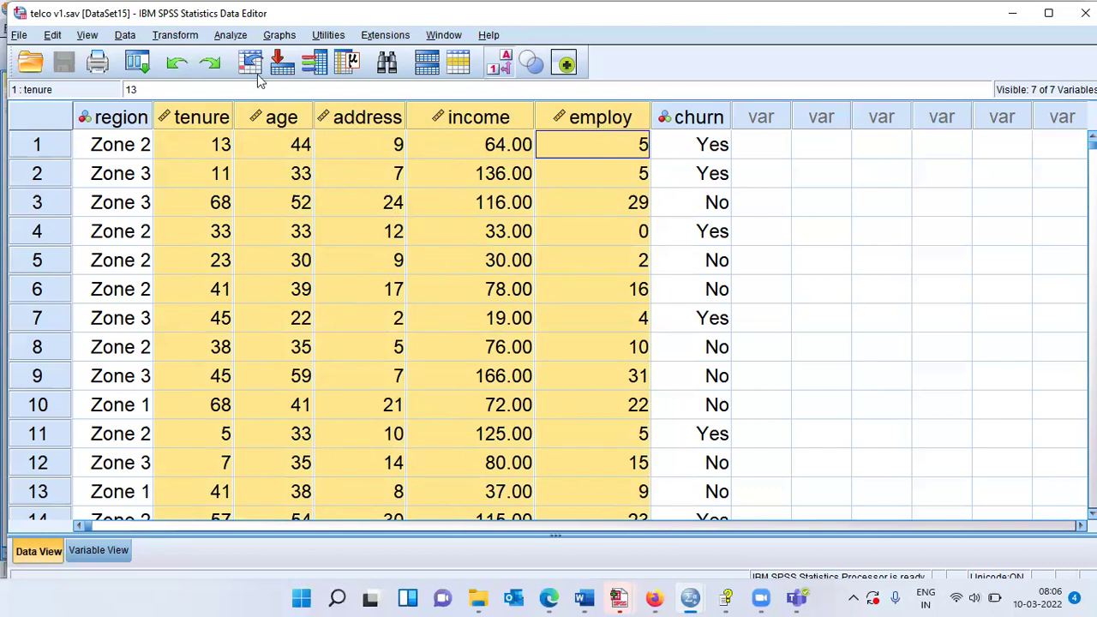
# - Start an OLAP Cubes report with tenure, age, address, income and employ as summary variables
pyautogui.click(238, 38)
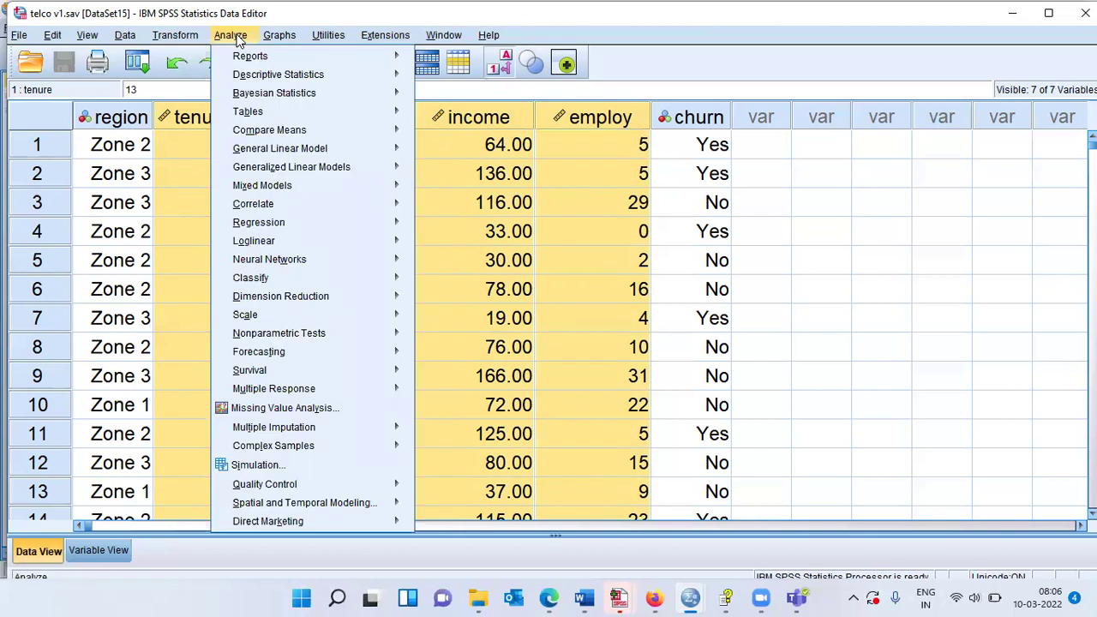
pyautogui.moveTo(291, 59)
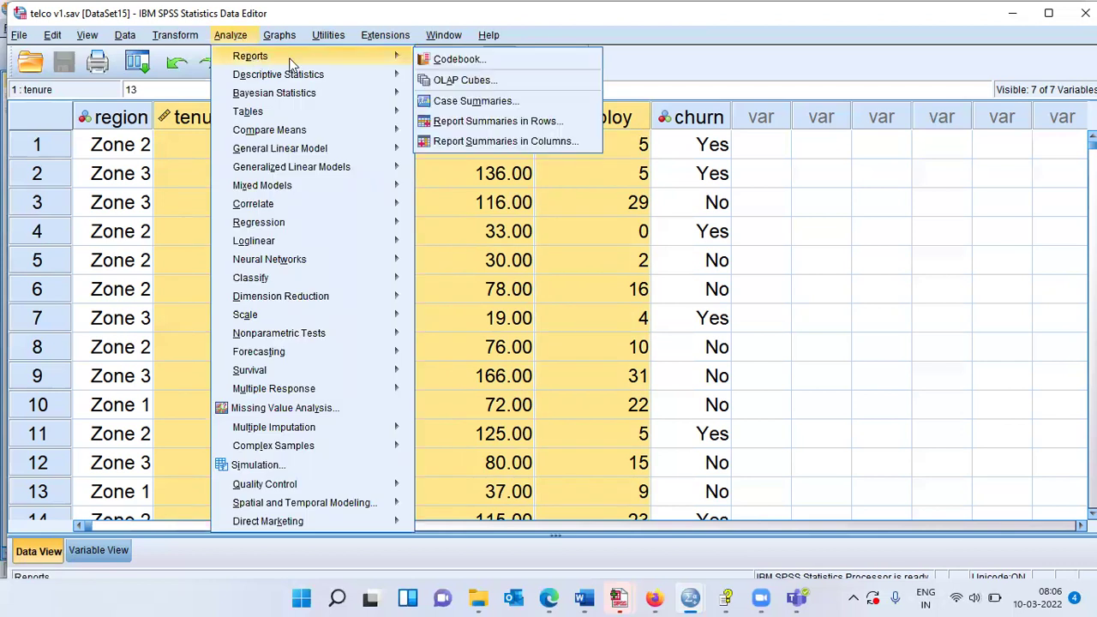
pyautogui.click(508, 83)
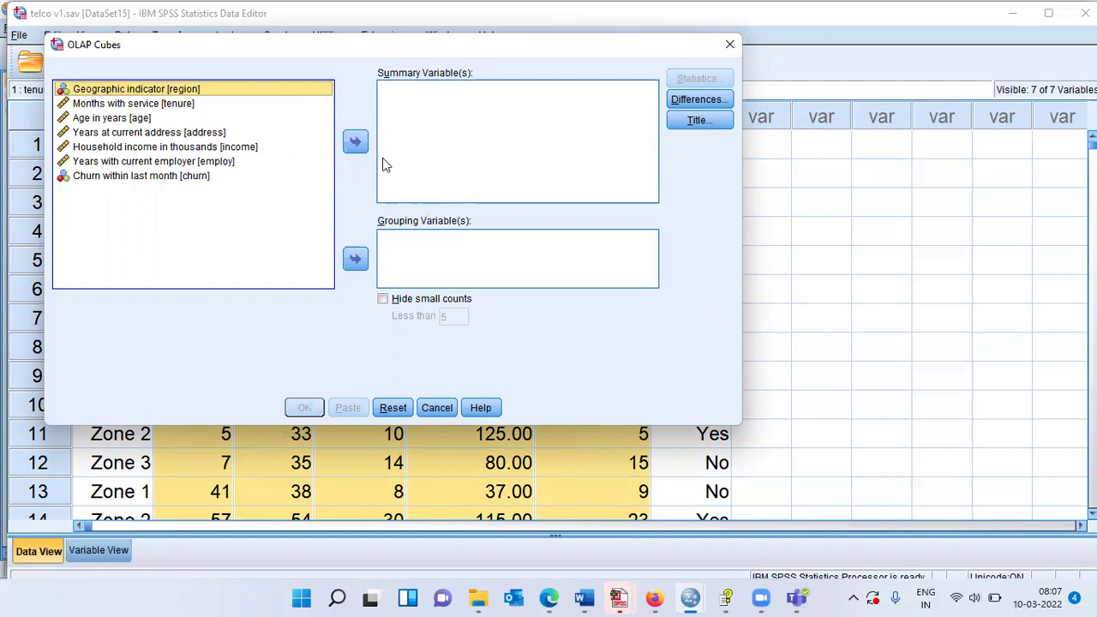
pyautogui.click(175, 105)
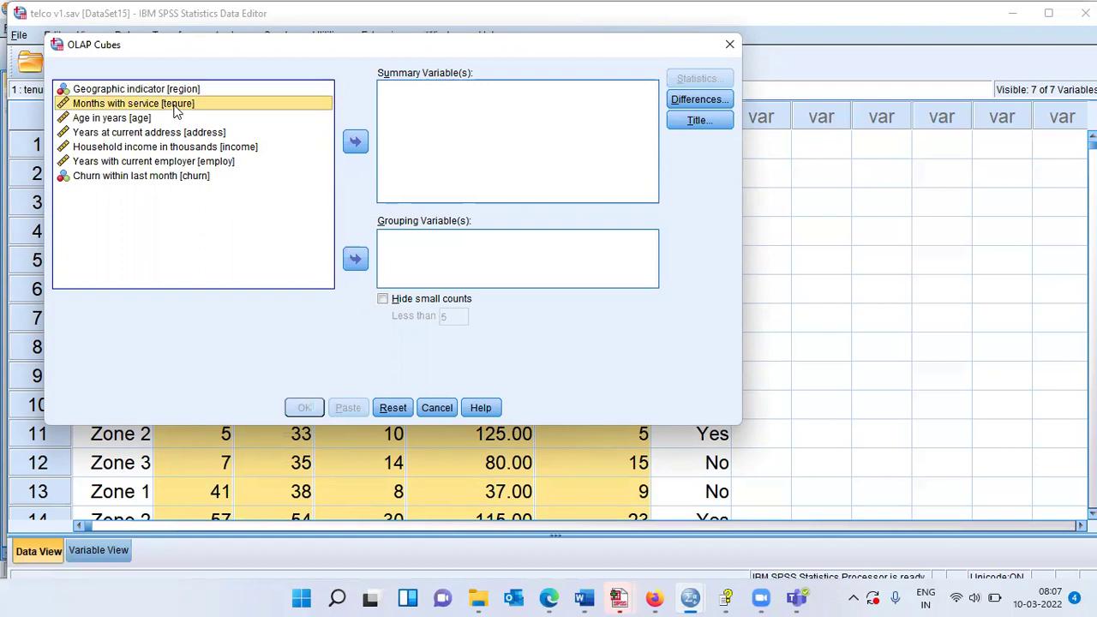
pyautogui.hotkey('shift', 'Down')
pyautogui.hotkey('shift', 'Down')
pyautogui.hotkey('shift', 'Down')
pyautogui.hotkey('shift', 'Down')
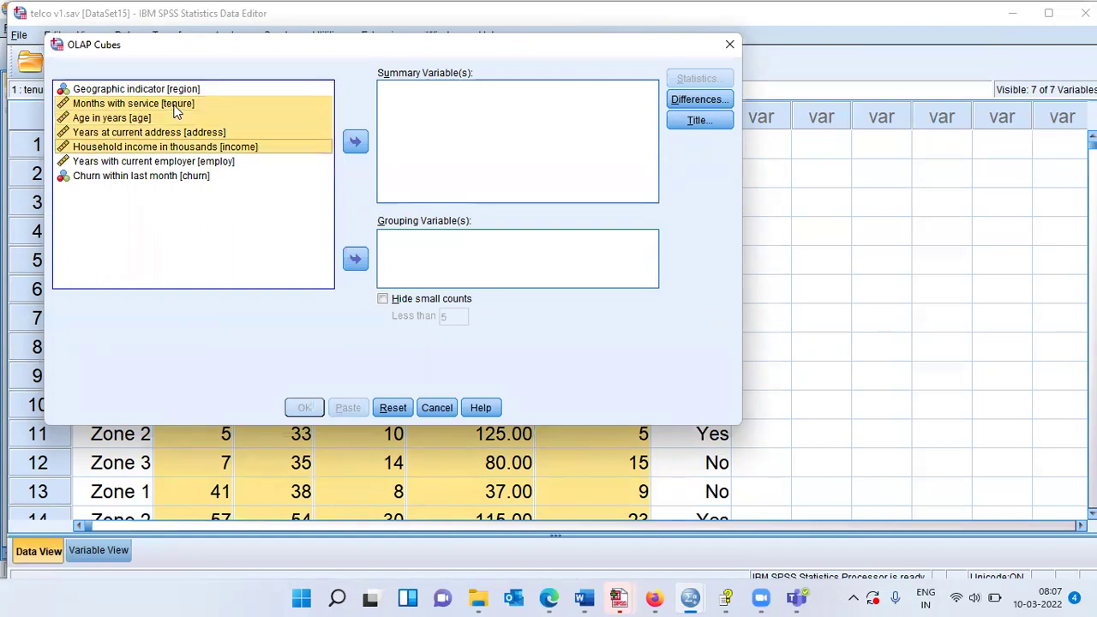
pyautogui.click(356, 142)
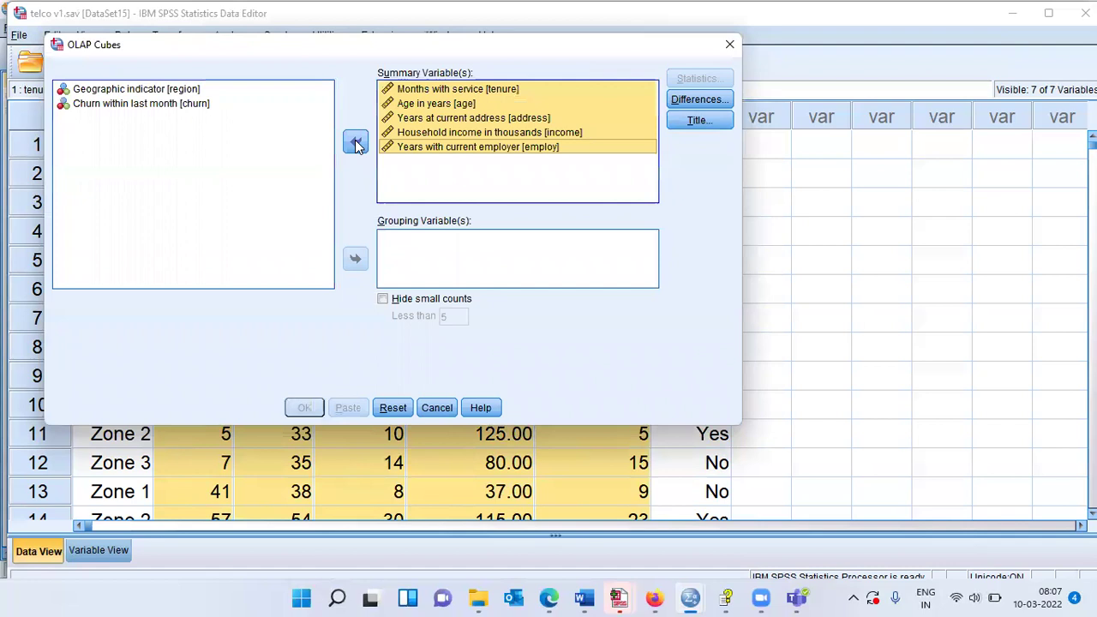
# - Add region and churn as the grouping variables of the OLAP Cubes report
pyautogui.click(180, 91)
pyautogui.keyDown('shift'); pyautogui.click(174, 104); pyautogui.keyUp('shift')
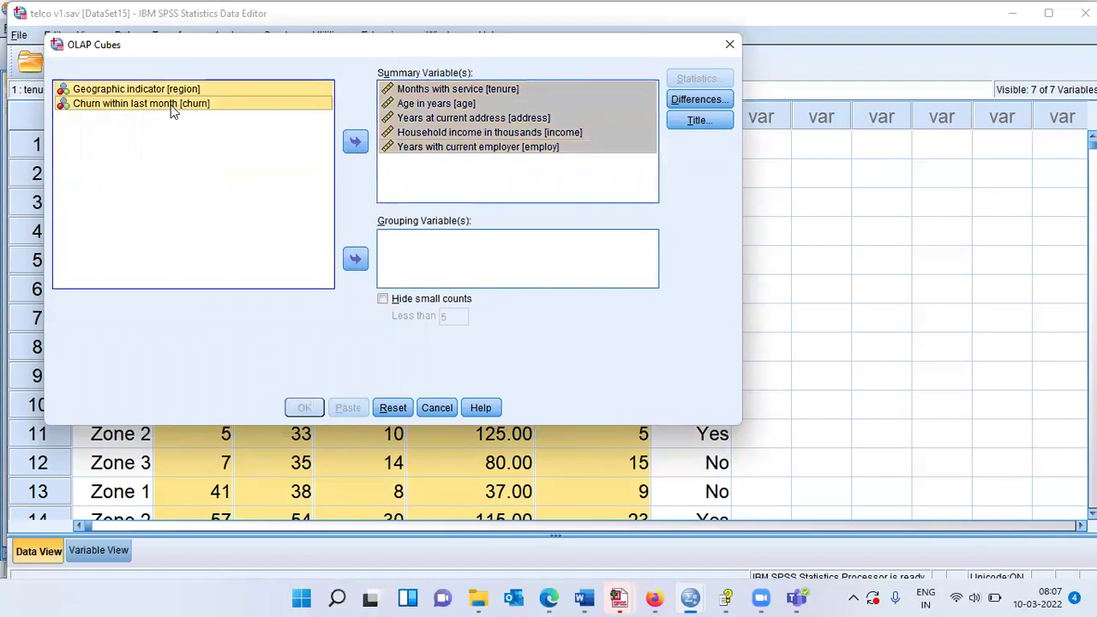
pyautogui.click(355, 262)
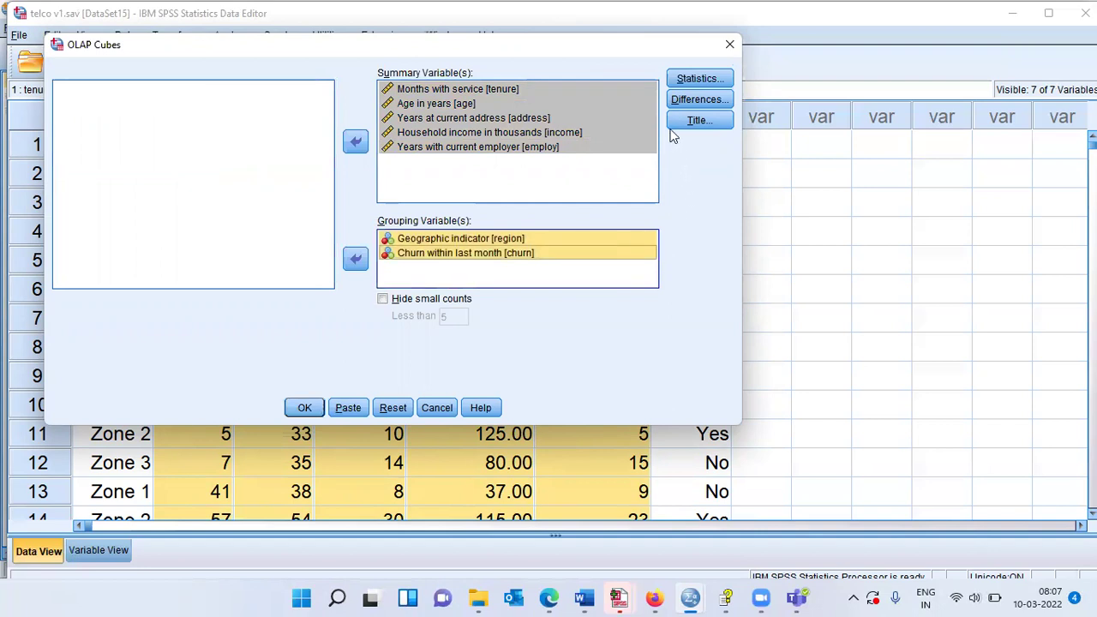
# - Review the statistics available for the OLAP Cubes report and the default cell statistics from Sum to Percent of Total Sum
pyautogui.click(710, 83)
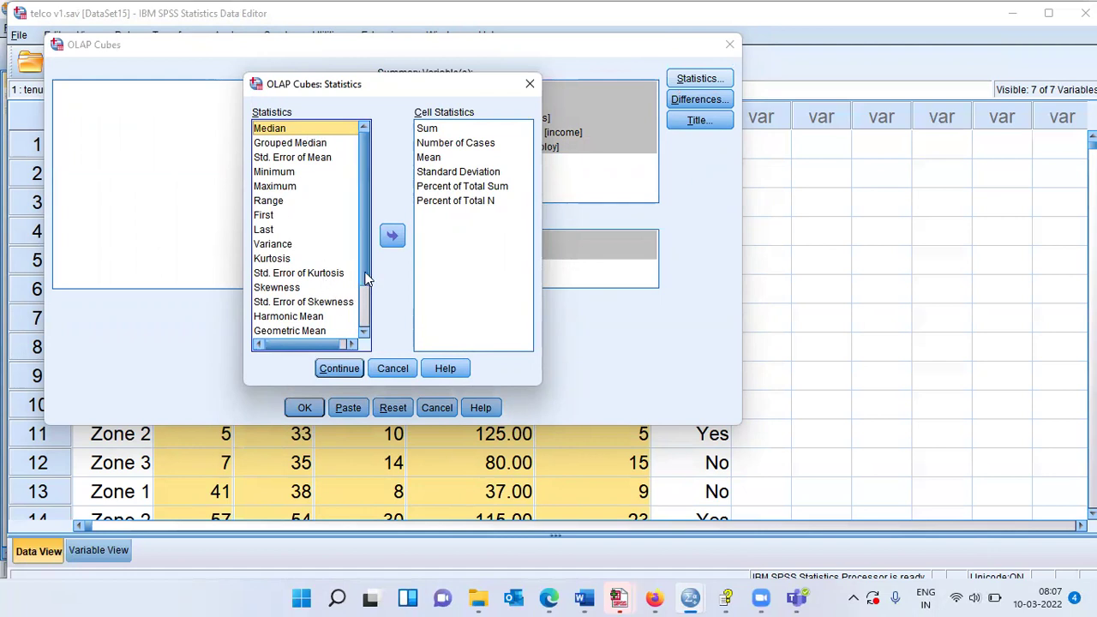
pyautogui.scroll(-2, 365, 282)
pyautogui.scroll(2, 355, 230)
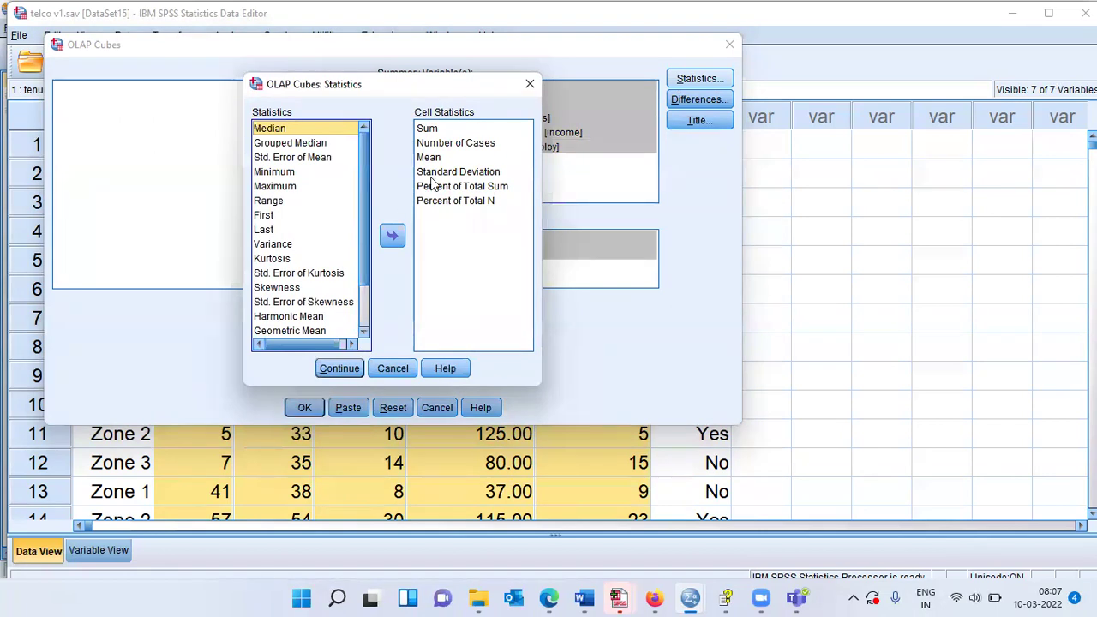
pyautogui.click(436, 133)
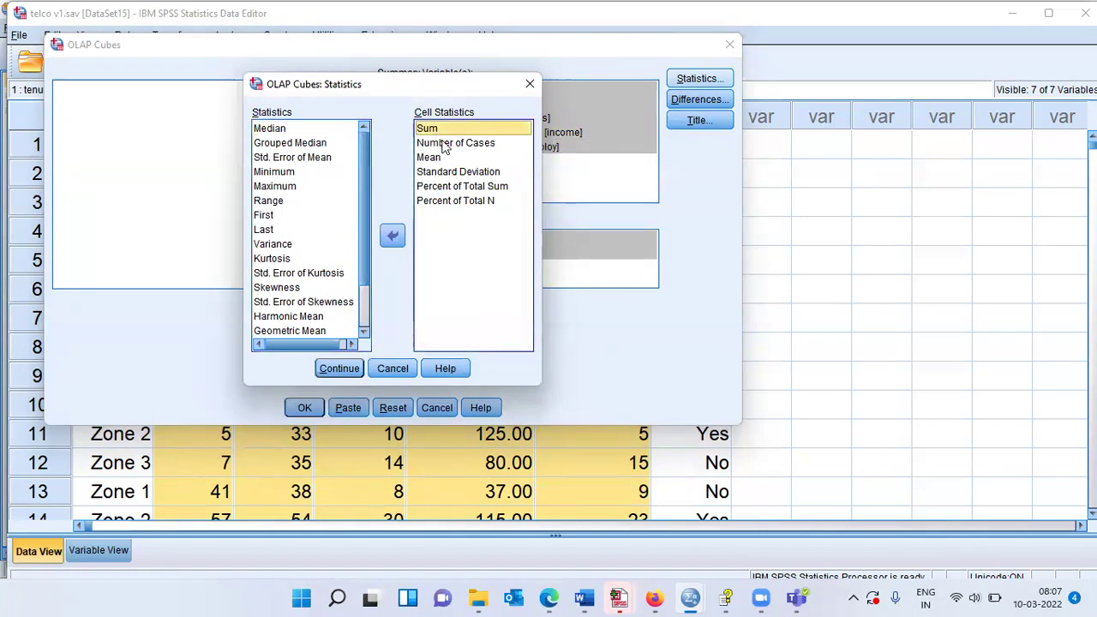
pyautogui.click(444, 144)
pyautogui.click(435, 160)
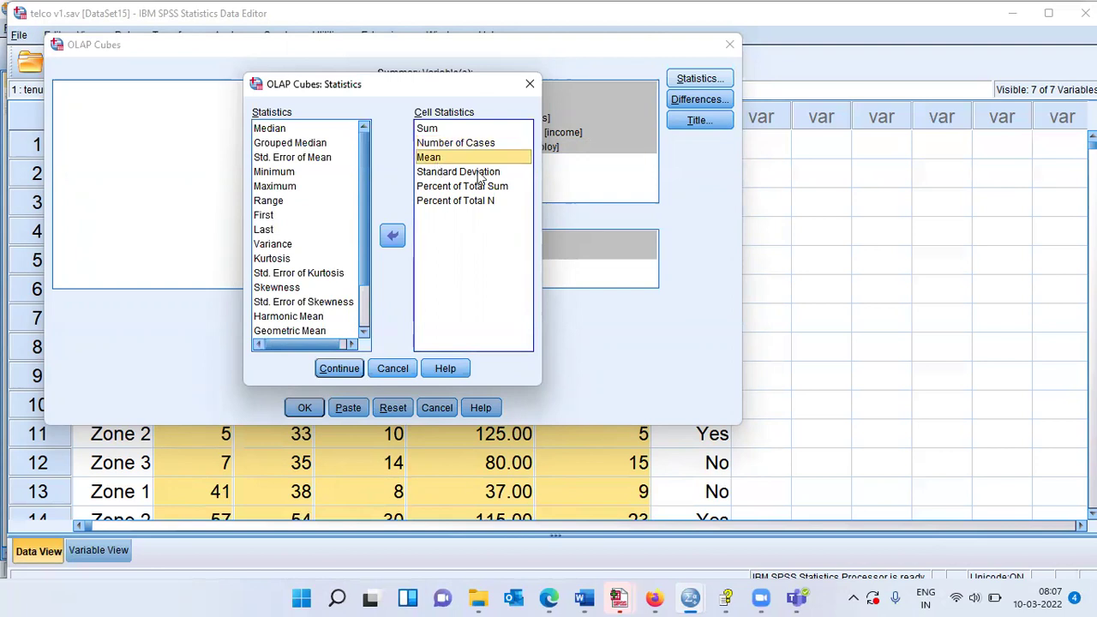
pyautogui.click(496, 174)
pyautogui.click(503, 187)
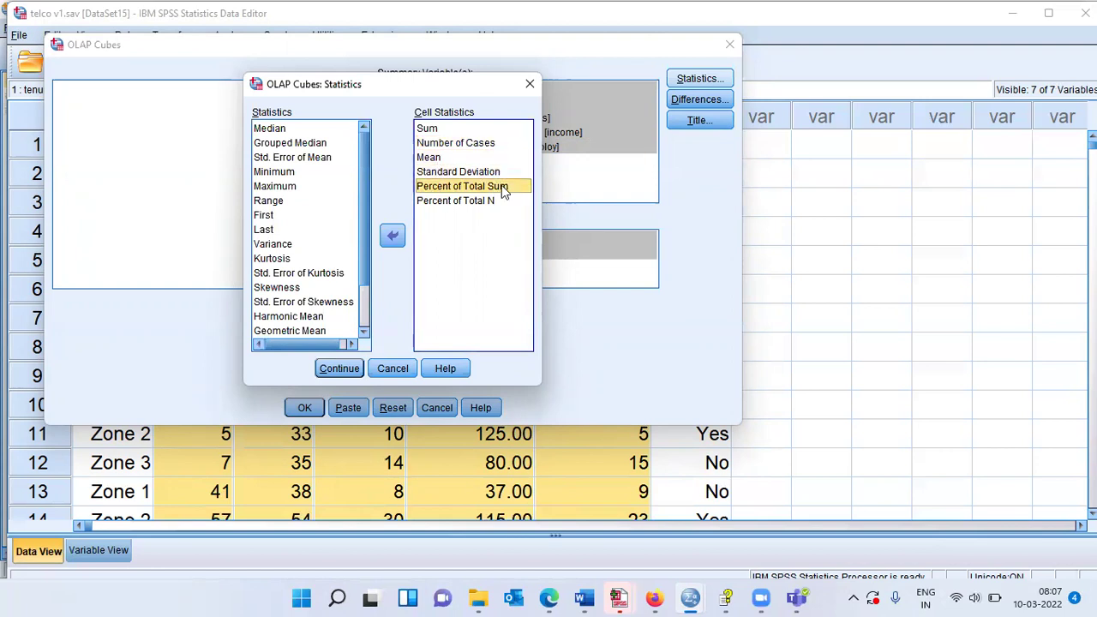
# - Remove Percent of Total Sum, Percent of Total N and Sum from the cell statistics, keeping Number of Cases, Mean and Standard Deviation
pyautogui.click(485, 207)
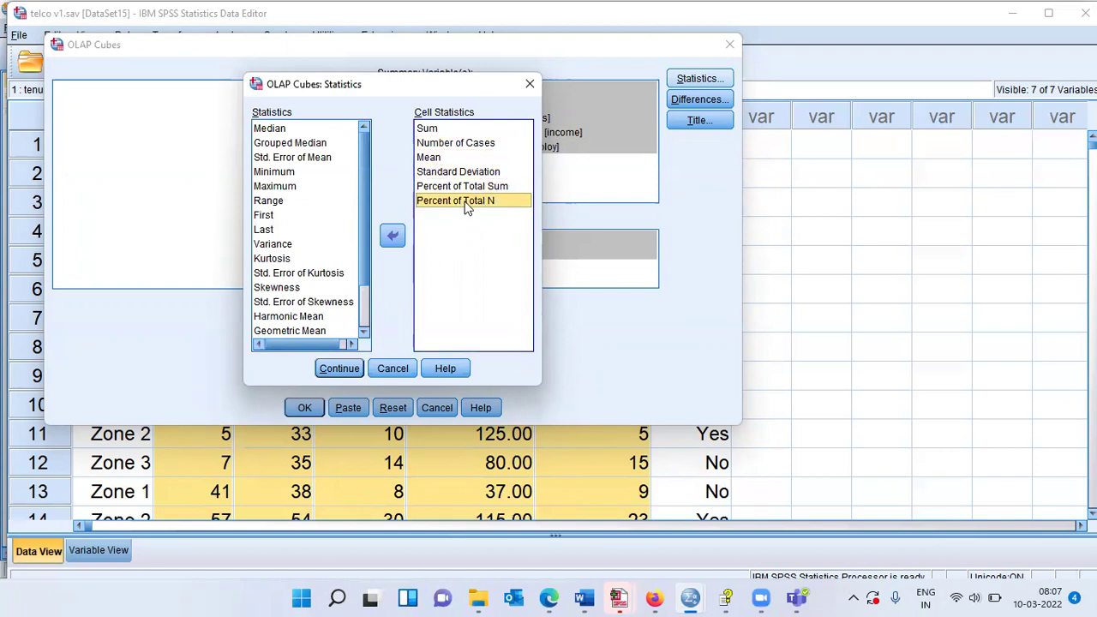
pyautogui.keyDown('shift'); pyautogui.click(464, 189); pyautogui.keyUp('shift')
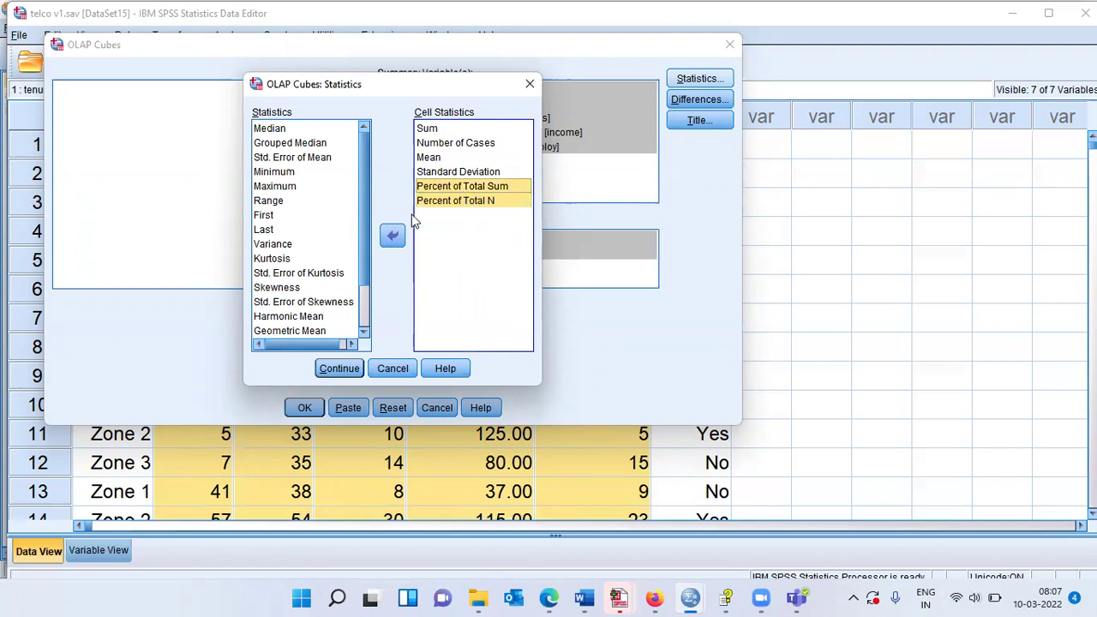
pyautogui.click(393, 235)
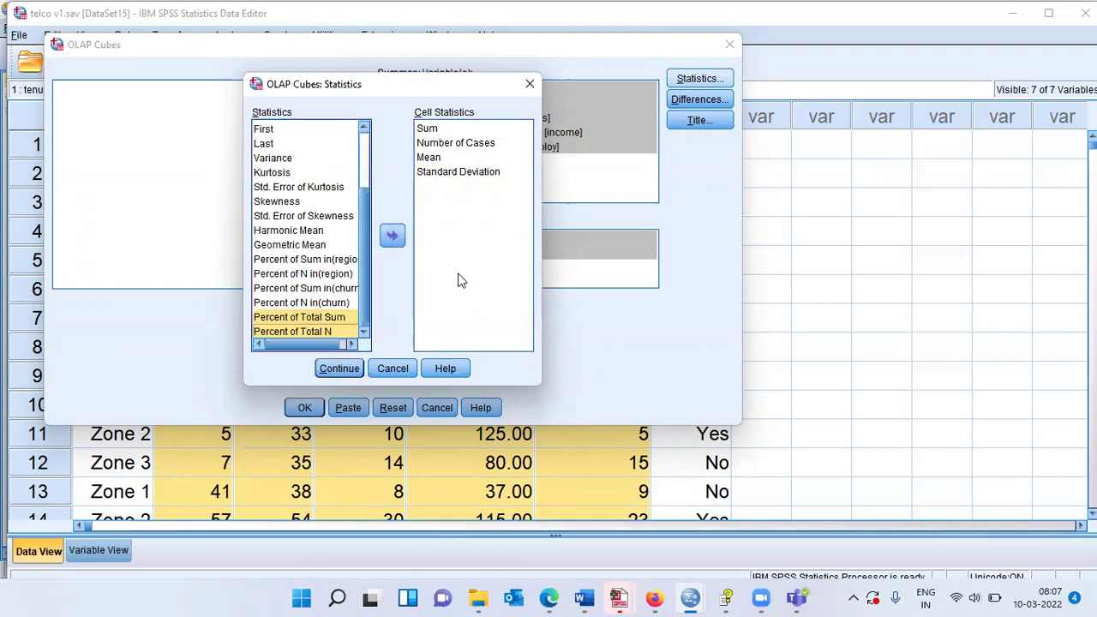
pyautogui.click(443, 143)
pyautogui.click(432, 130)
pyautogui.click(393, 235)
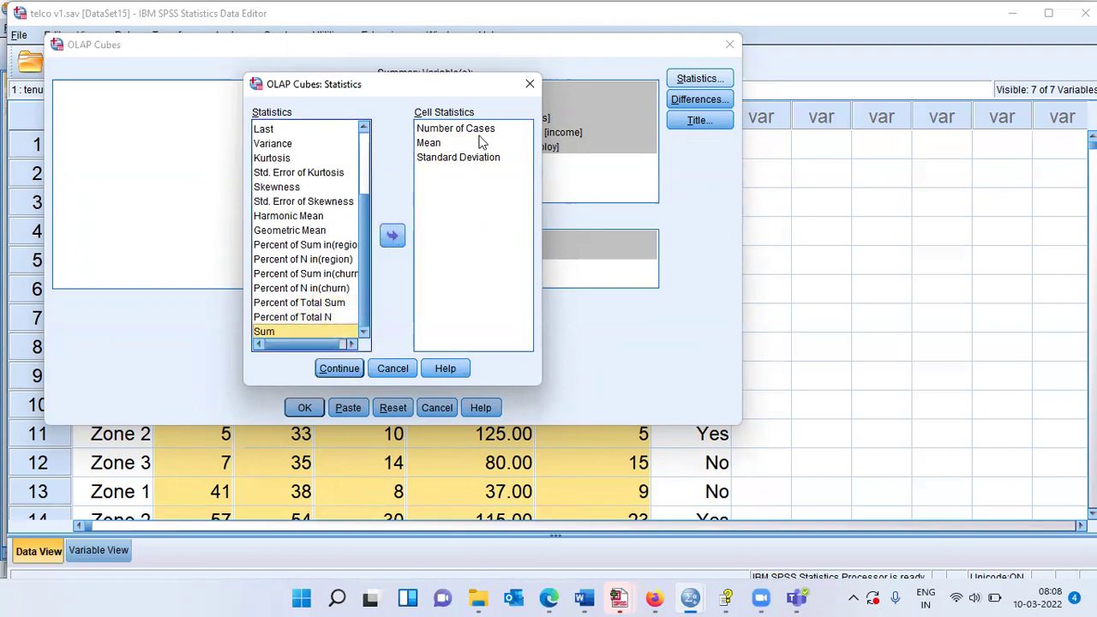
pyautogui.click(339, 369)
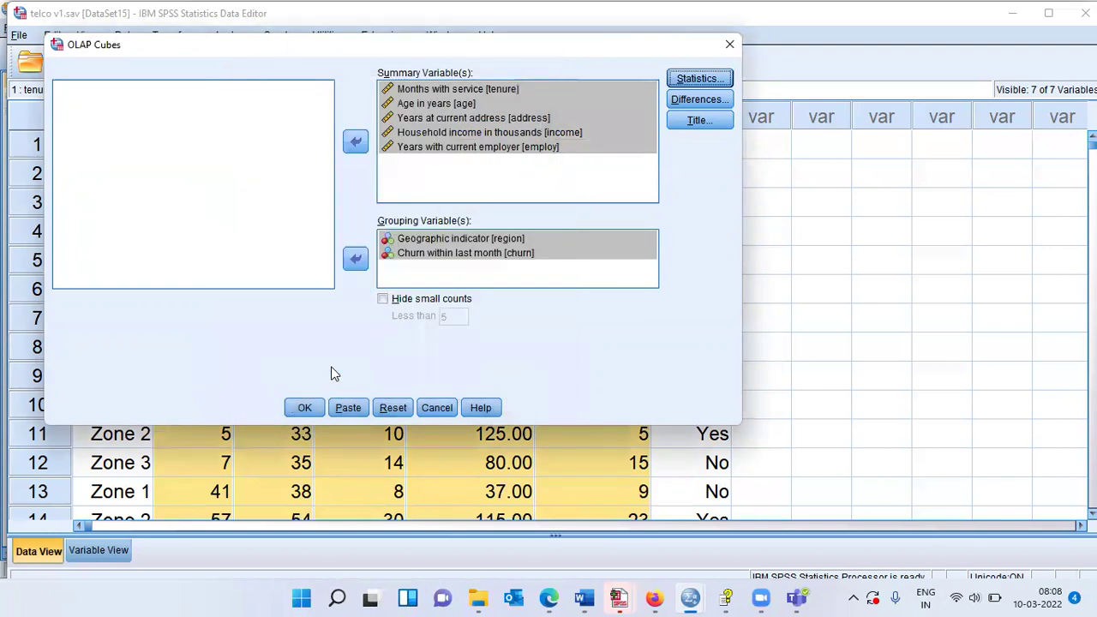
# - Title the report "Descriptive Statistics" and caption it "By customer churn and Geo Region"
pyautogui.click(700, 122)
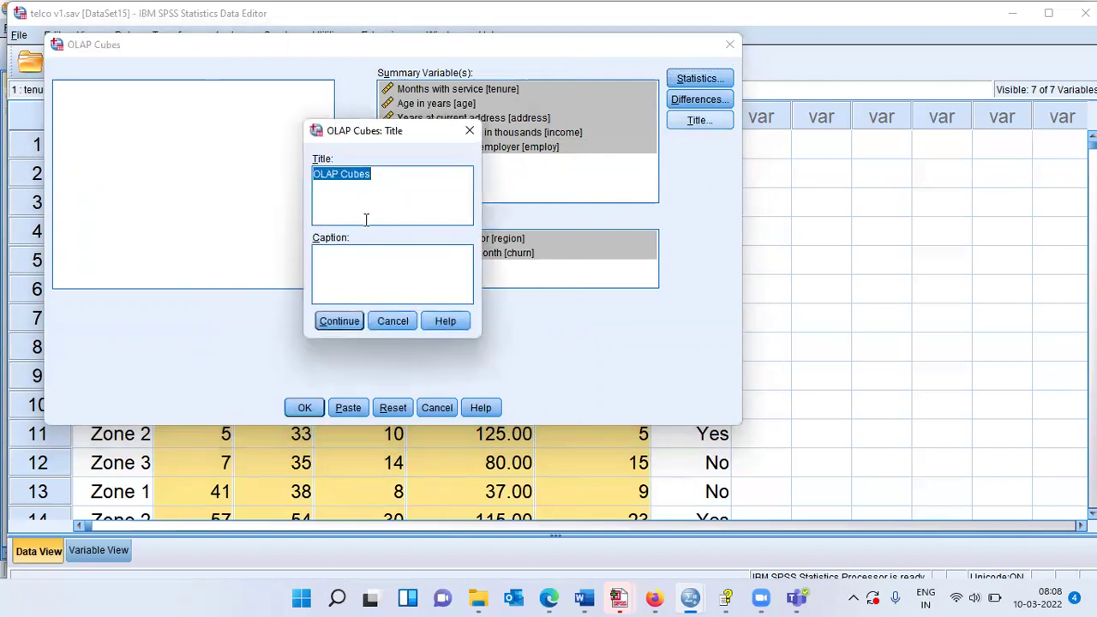
pyautogui.press('BackSpace')
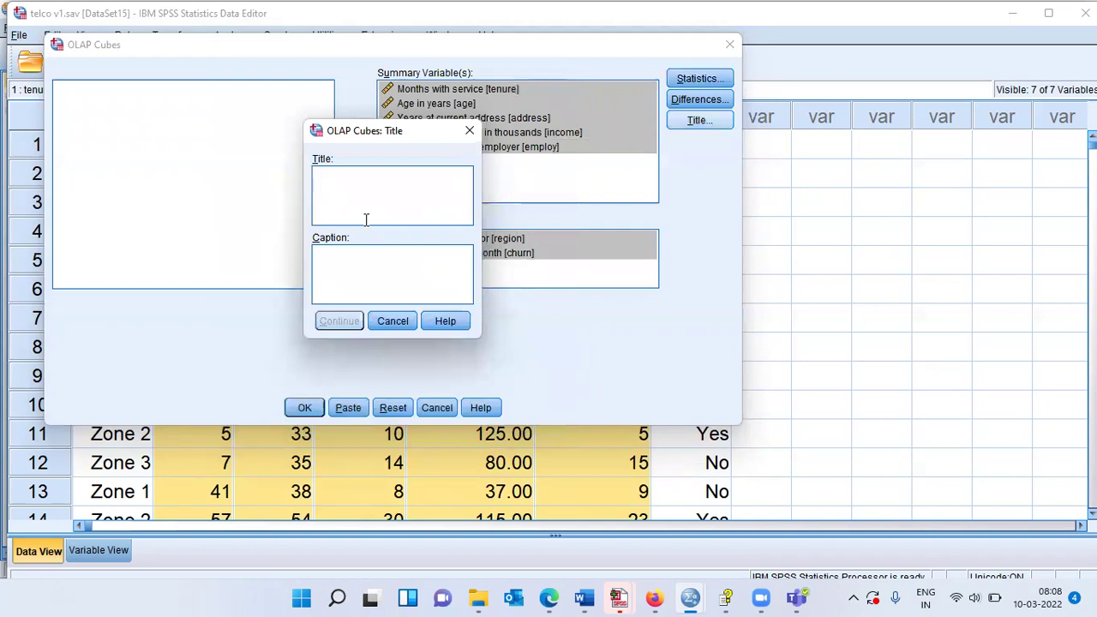
pyautogui.write('De')
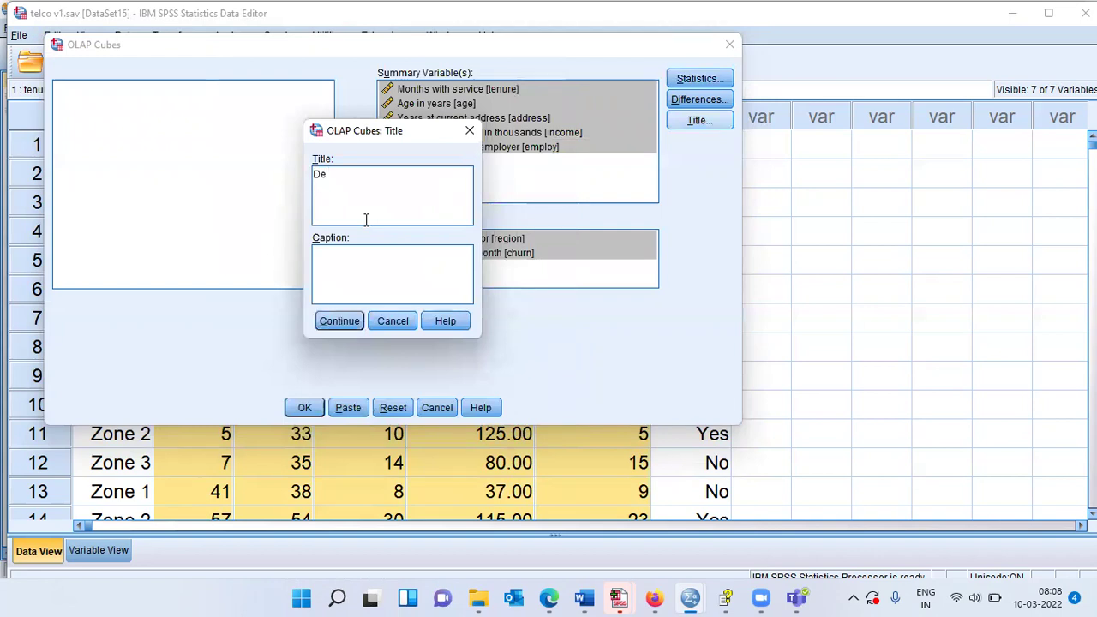
pyautogui.write('scriptive Statistics')
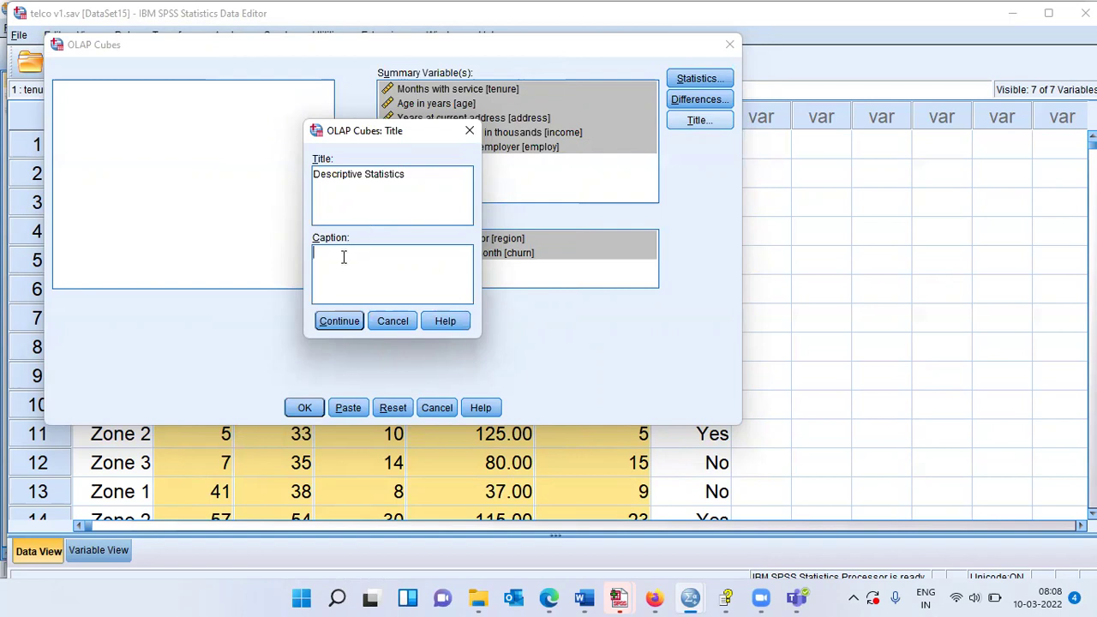
pyautogui.write('By customer churn and Geo Region')
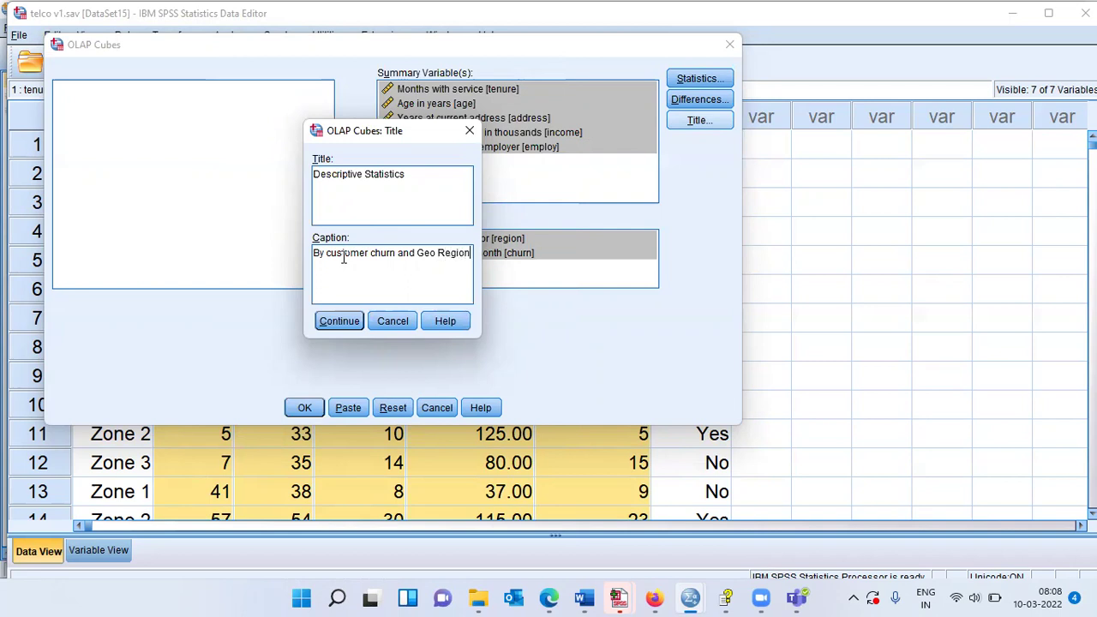
pyautogui.click(339, 321)
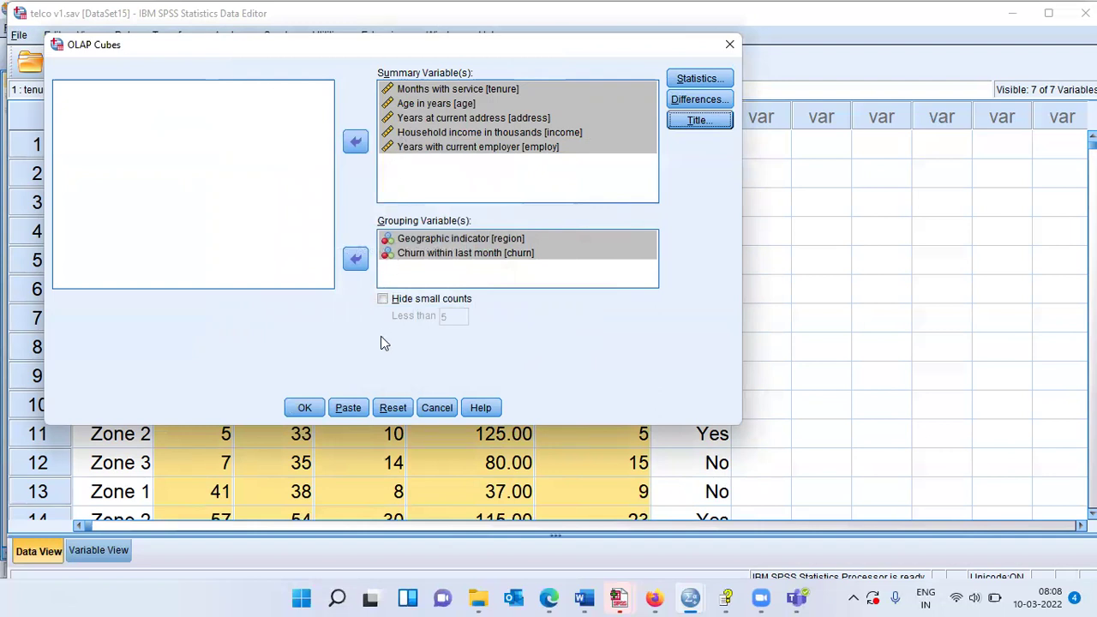
# - Run the OLAP Cubes report and review its Case Processing Summary and Descriptive Statistics tables
pyautogui.click(305, 408)
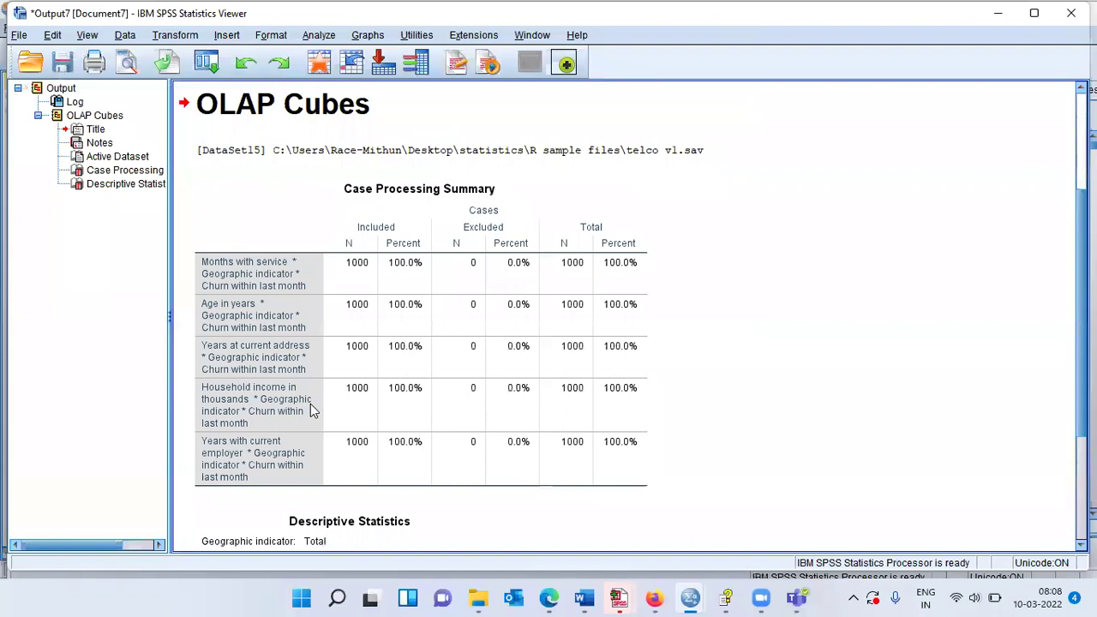
pyautogui.click(381, 204)
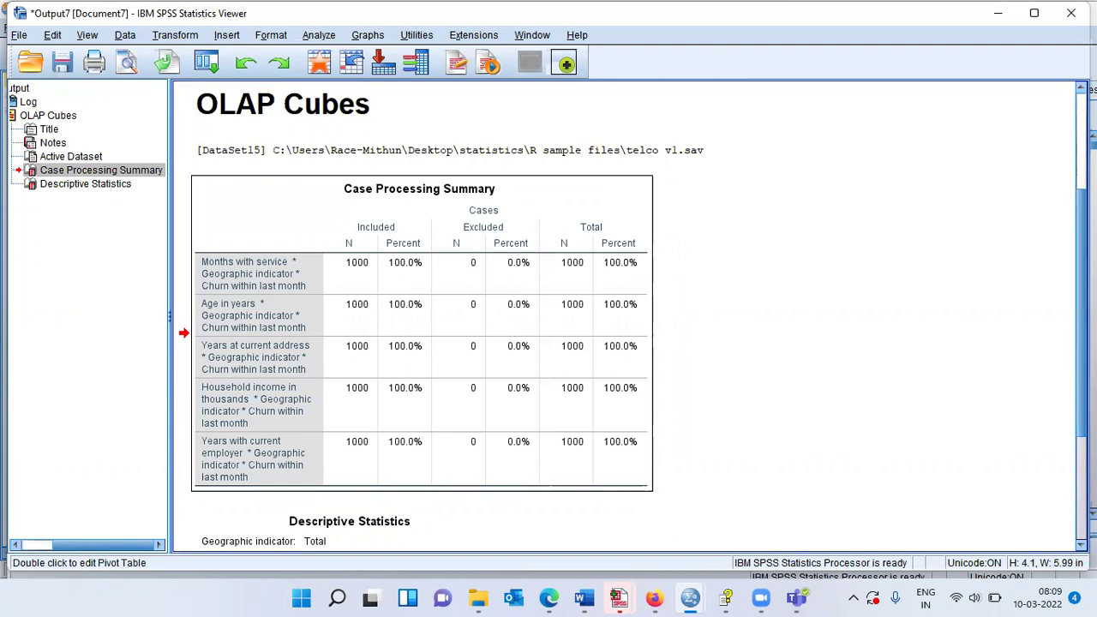
pyautogui.scroll(-4, 415, 371)
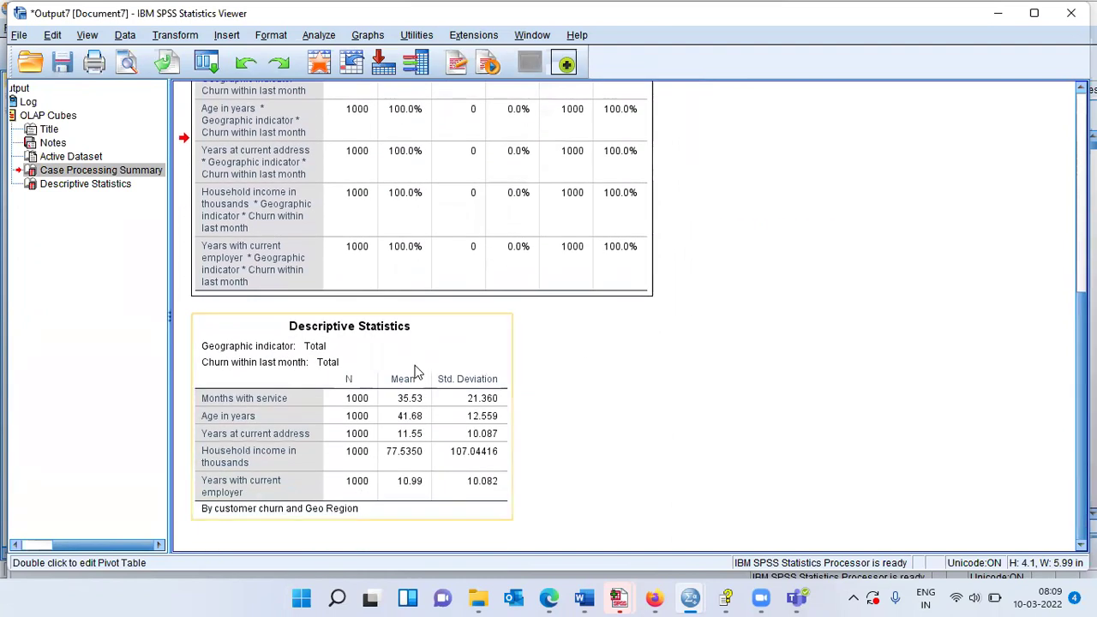
pyautogui.click(416, 371)
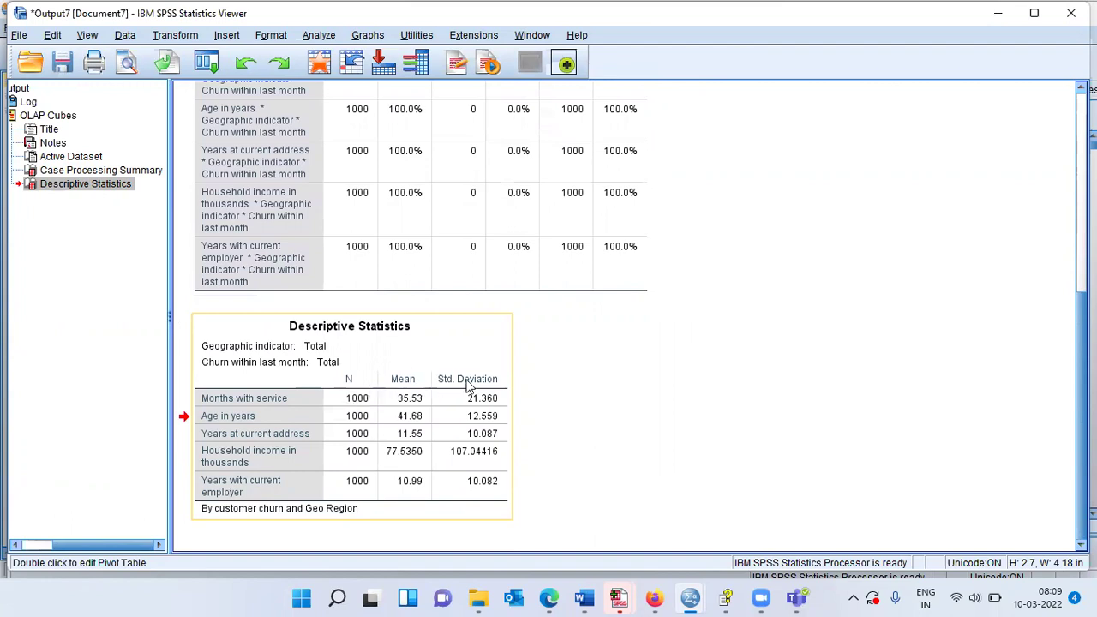
pyautogui.click(370, 412)
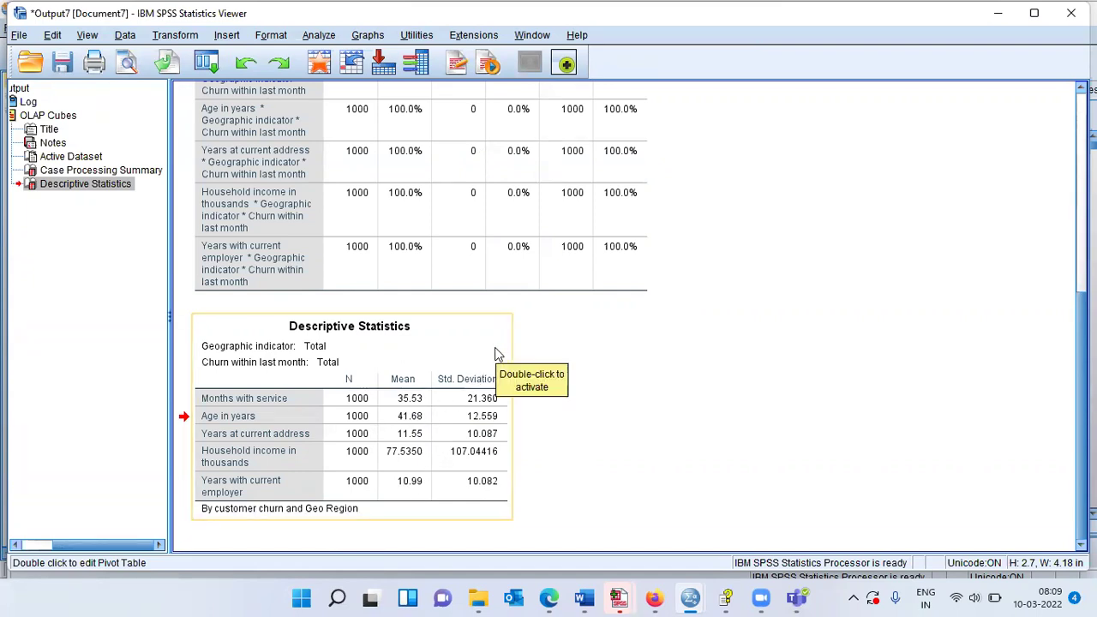
pyautogui.click(371, 351)
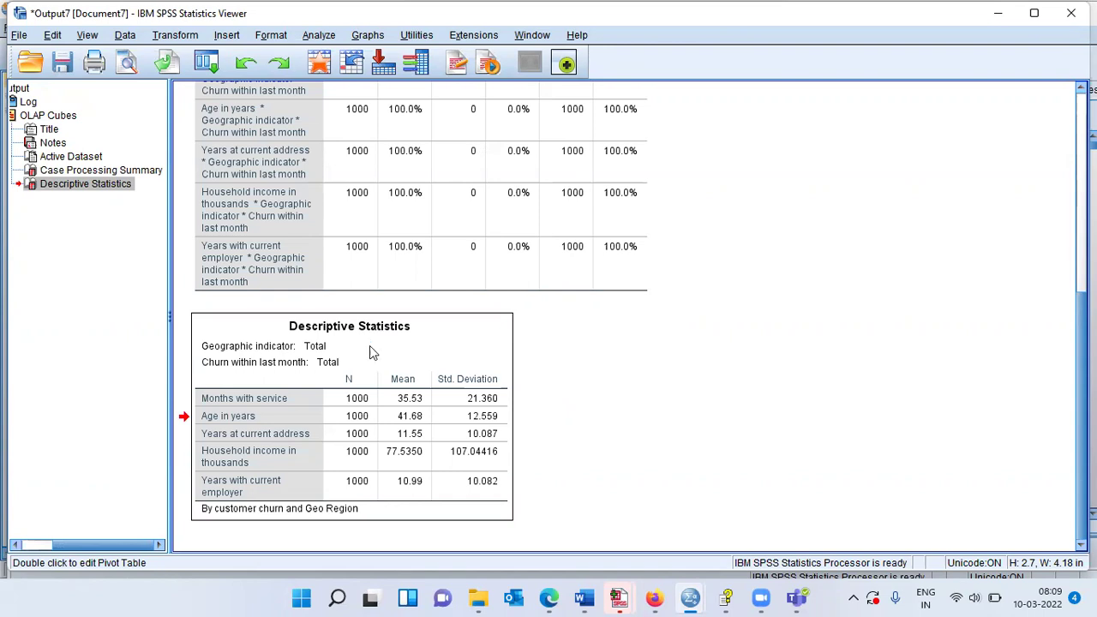
# - Activate the Descriptive Statistics table and show its figures for Churn within last month Yes, followed by No
pyautogui.doubleClick(370, 347)
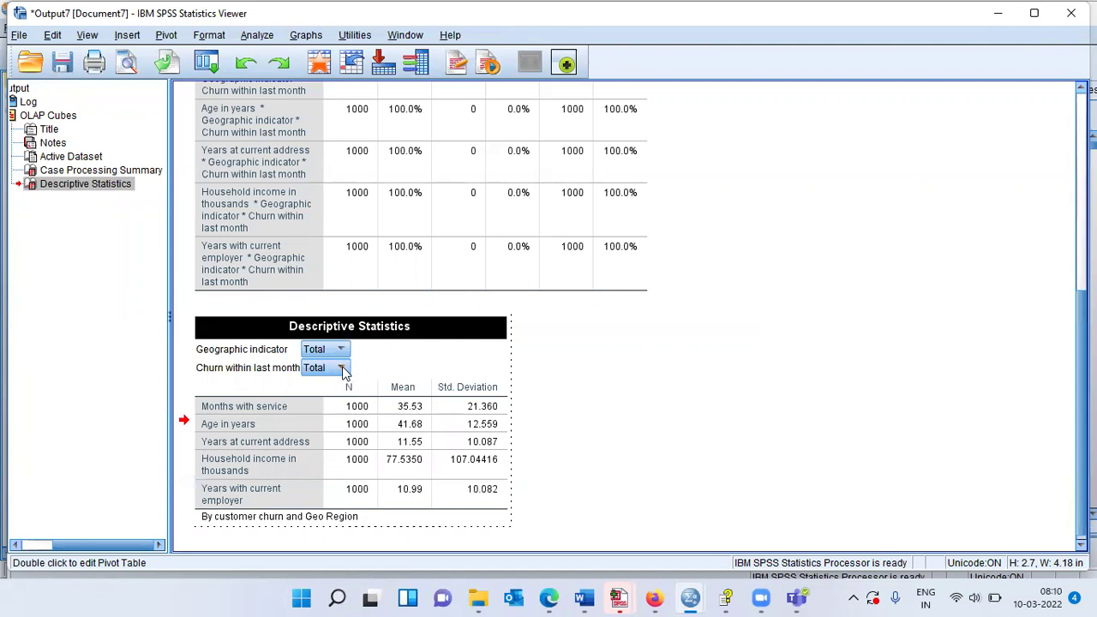
pyautogui.click(342, 367)
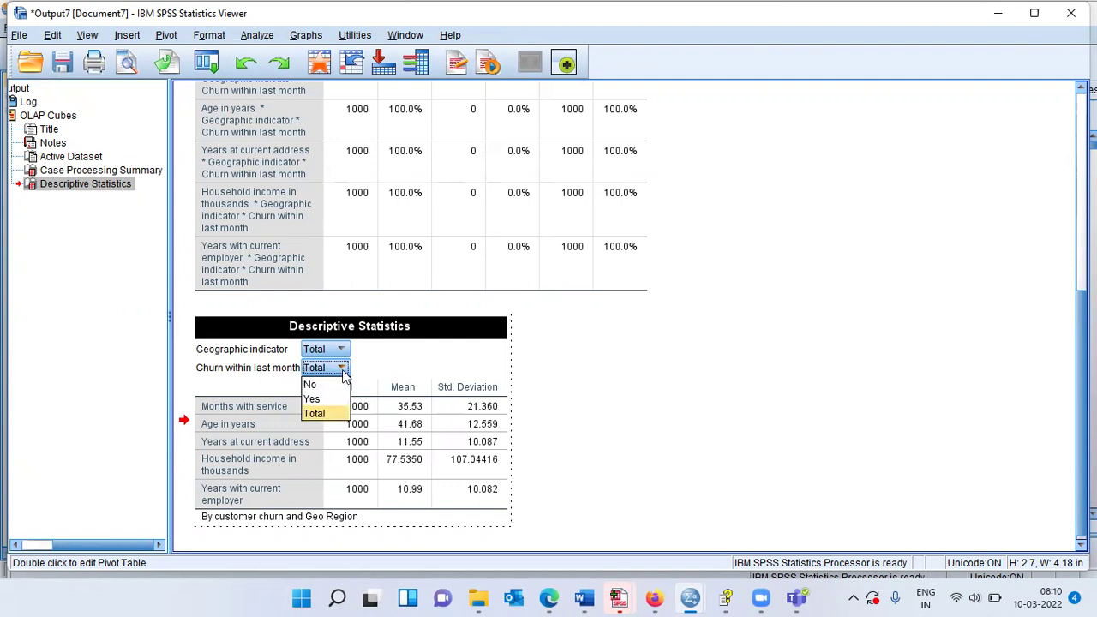
pyautogui.click(313, 405)
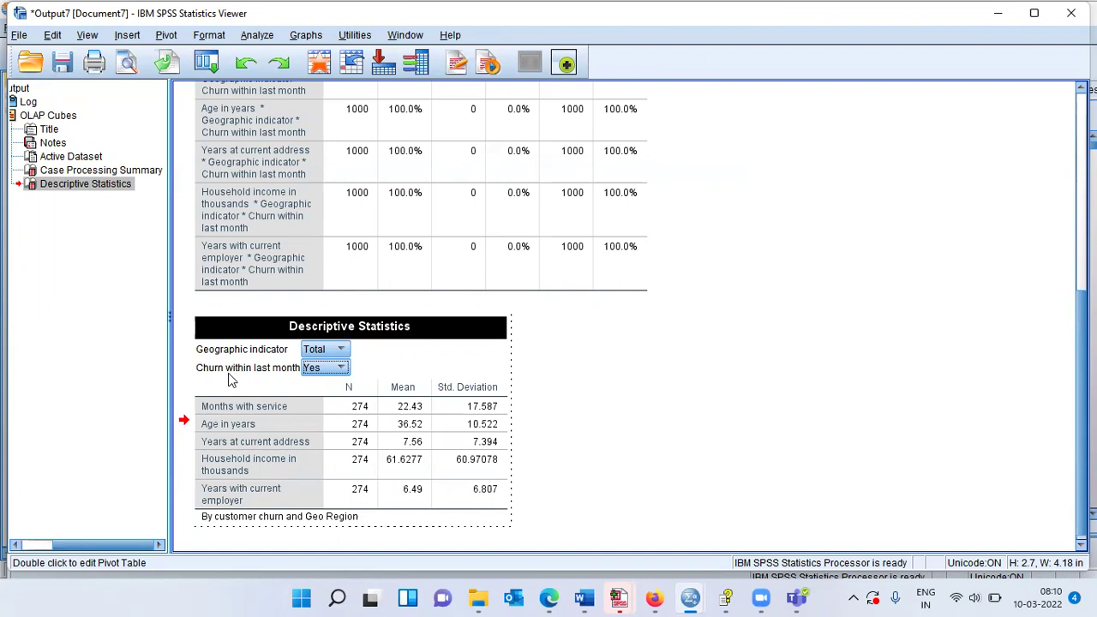
pyautogui.click(341, 368)
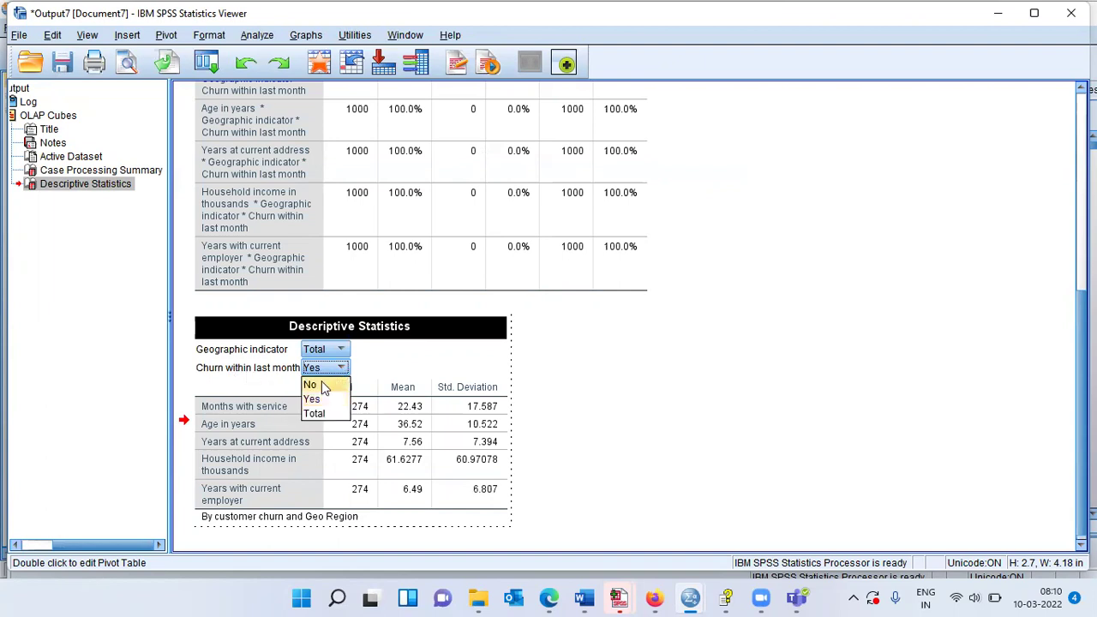
pyautogui.click(319, 386)
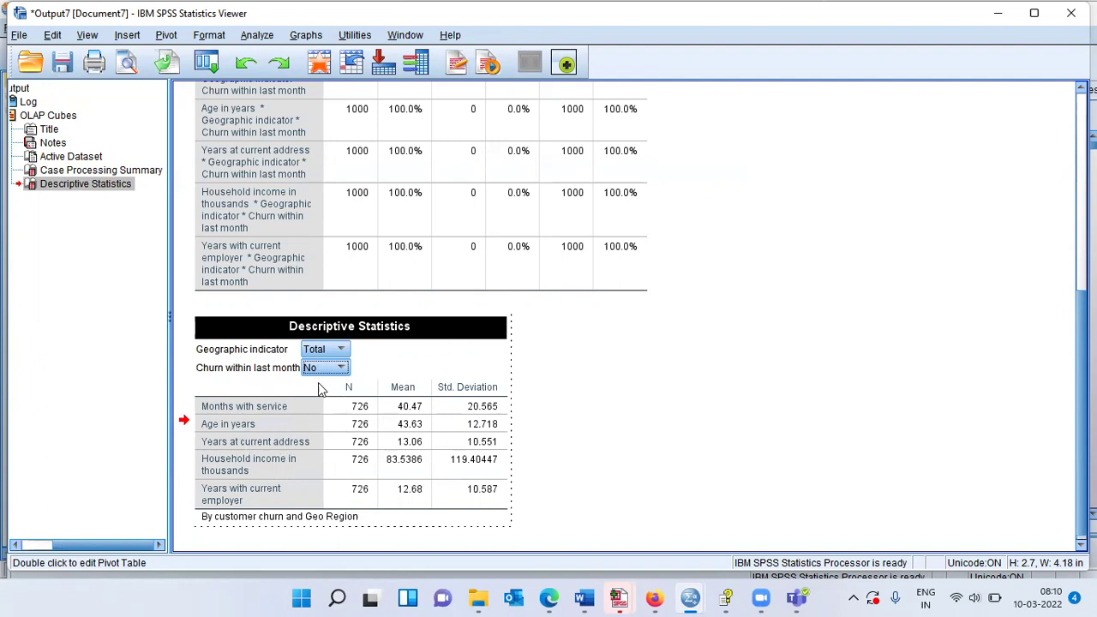
# - Switch the table's Geographic indicator to Zone 1 and on to Zone 2, and leave table editing
pyautogui.click(340, 350)
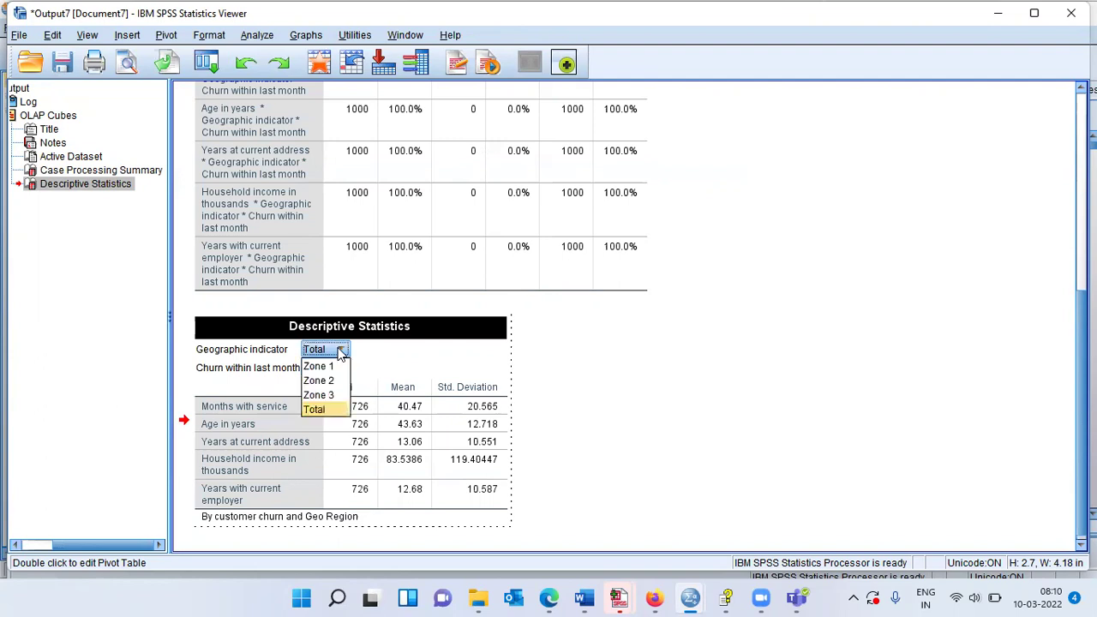
pyautogui.click(321, 367)
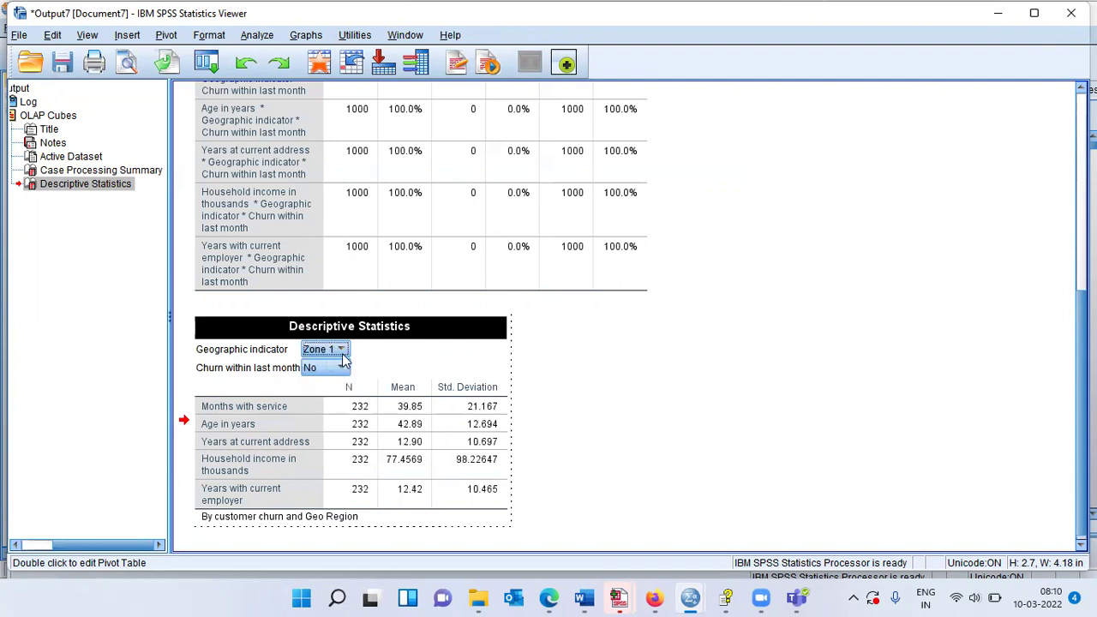
pyautogui.click(341, 351)
pyautogui.click(319, 380)
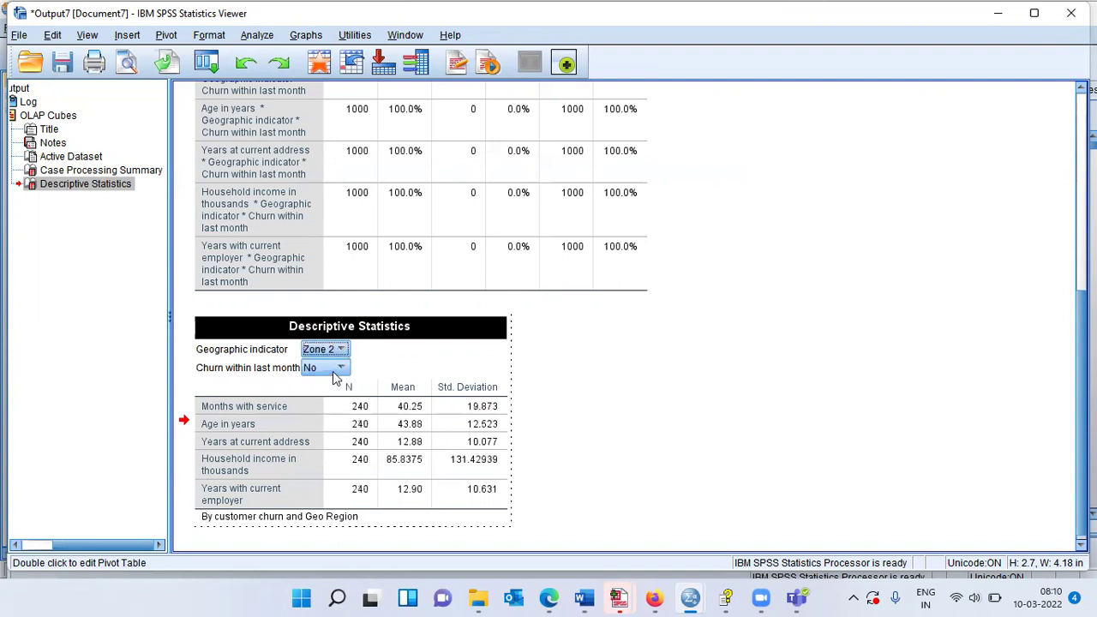
pyautogui.click(555, 381)
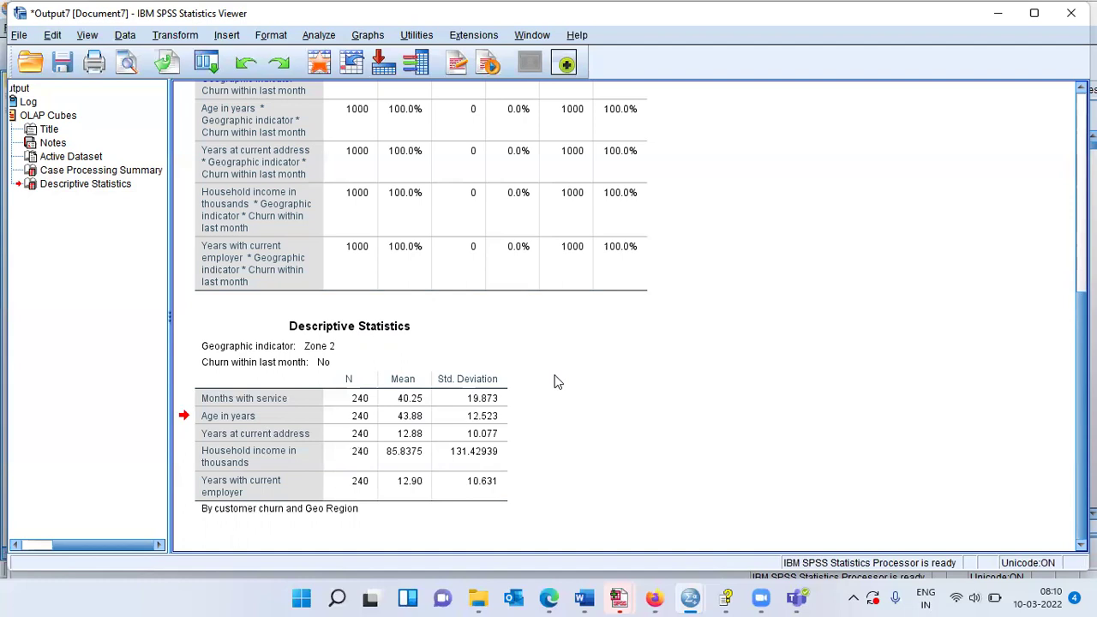
# - Activate the Descriptive Statistics table for editing and open its Pivoting Trays
pyautogui.click(290, 418)
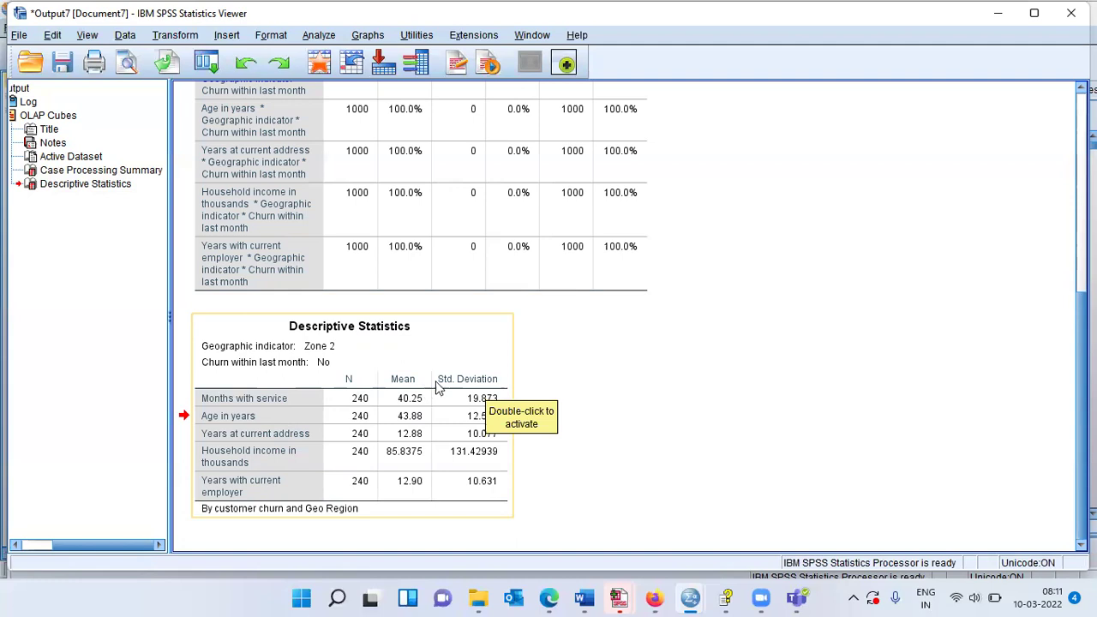
pyautogui.click(483, 363)
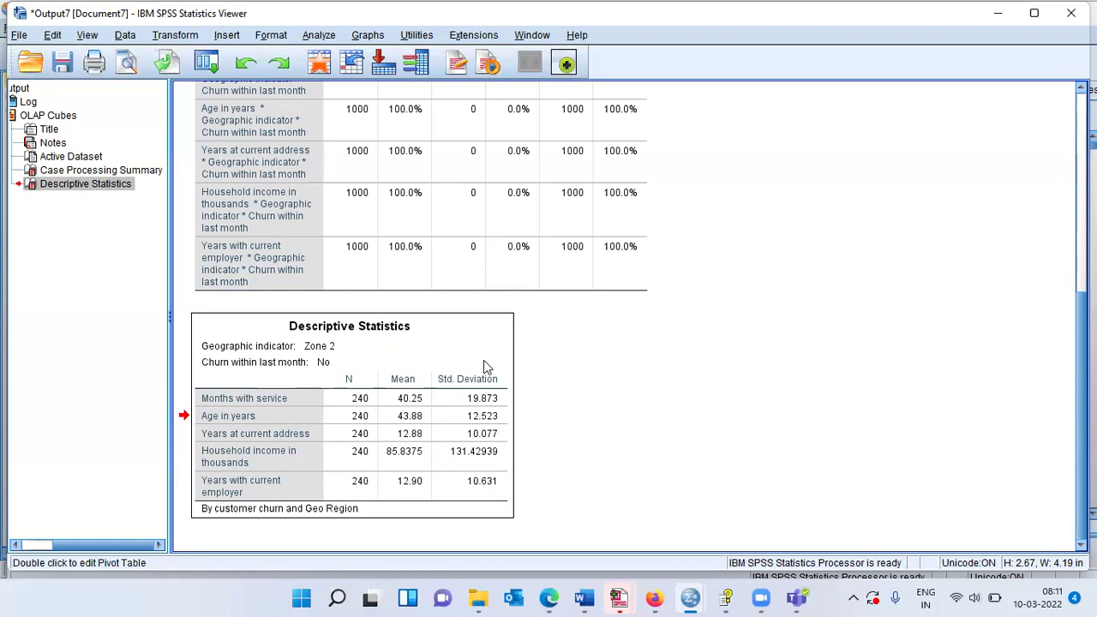
pyautogui.doubleClick(484, 362)
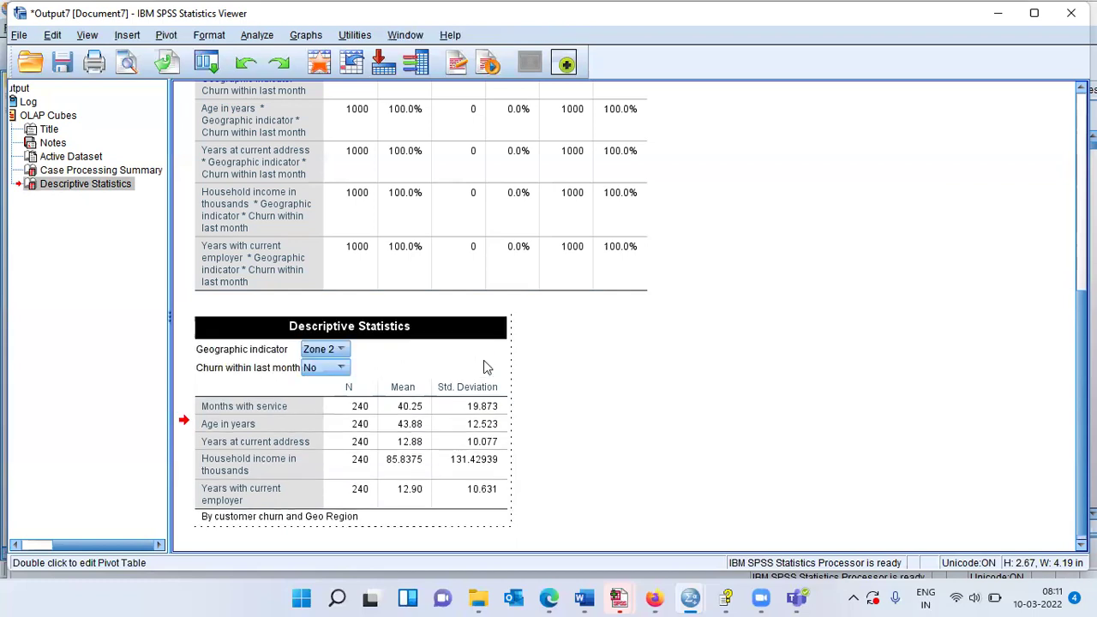
pyautogui.press('Down')
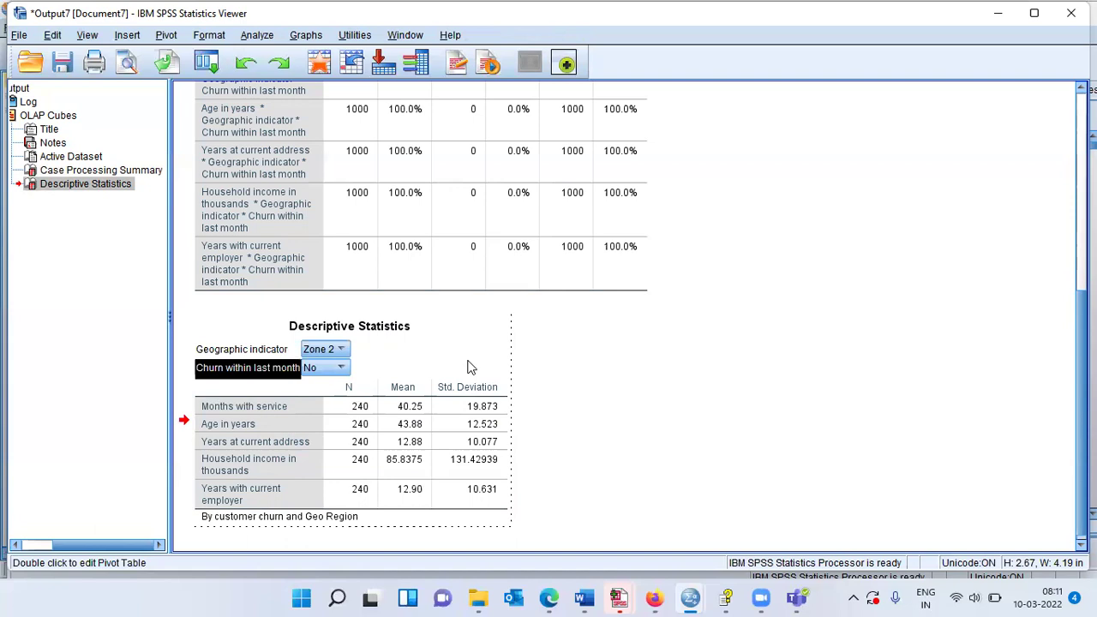
pyautogui.rightClick(469, 367)
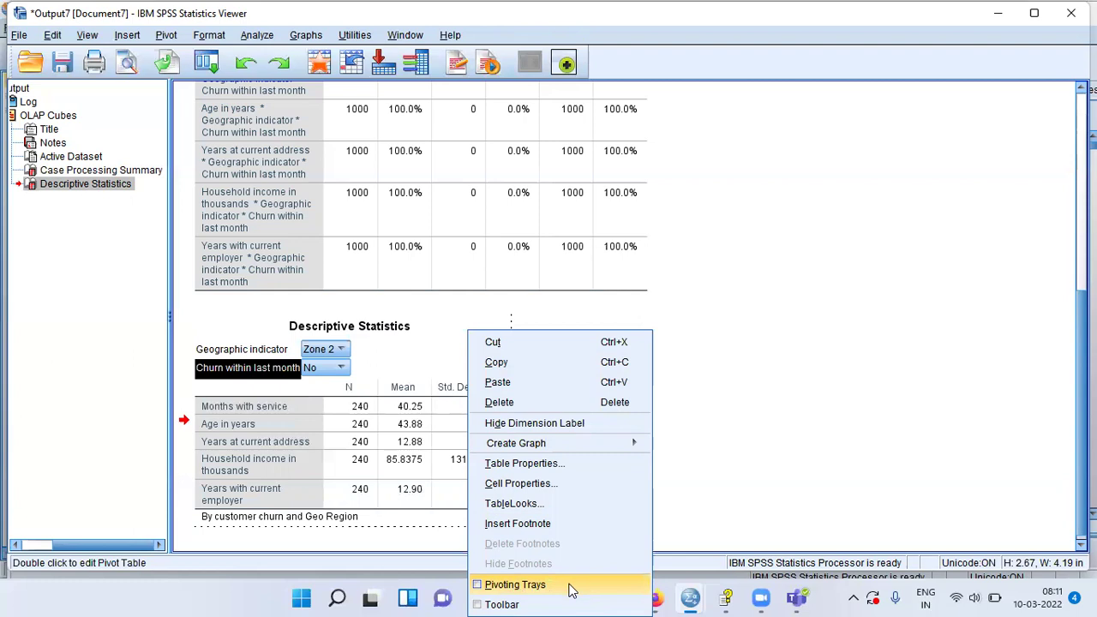
pyautogui.click(481, 585)
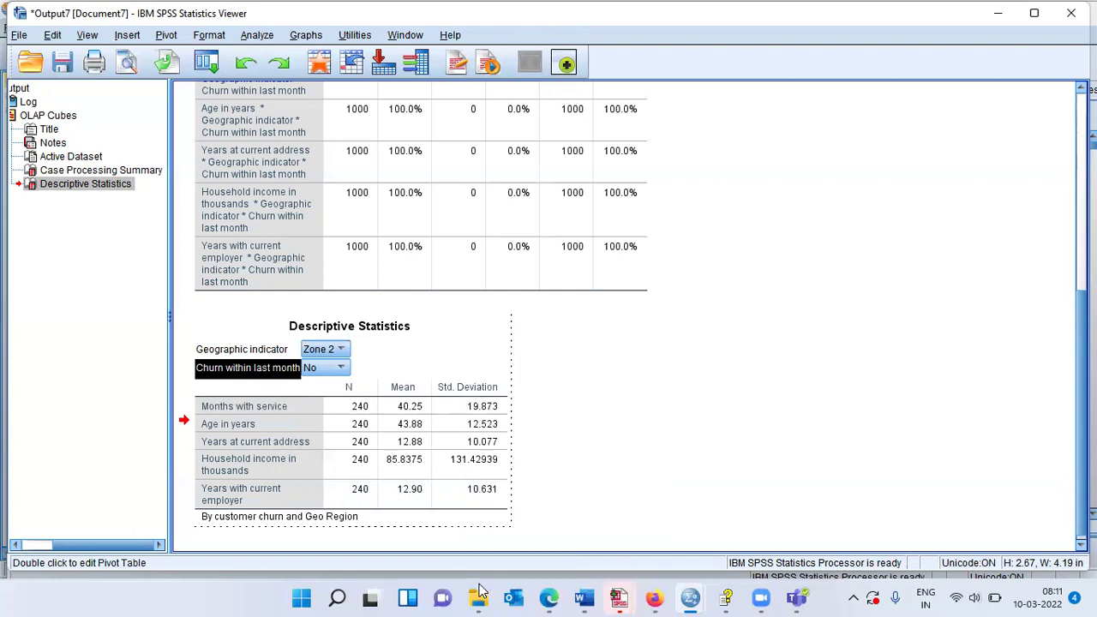
pyautogui.moveTo(478, 597)
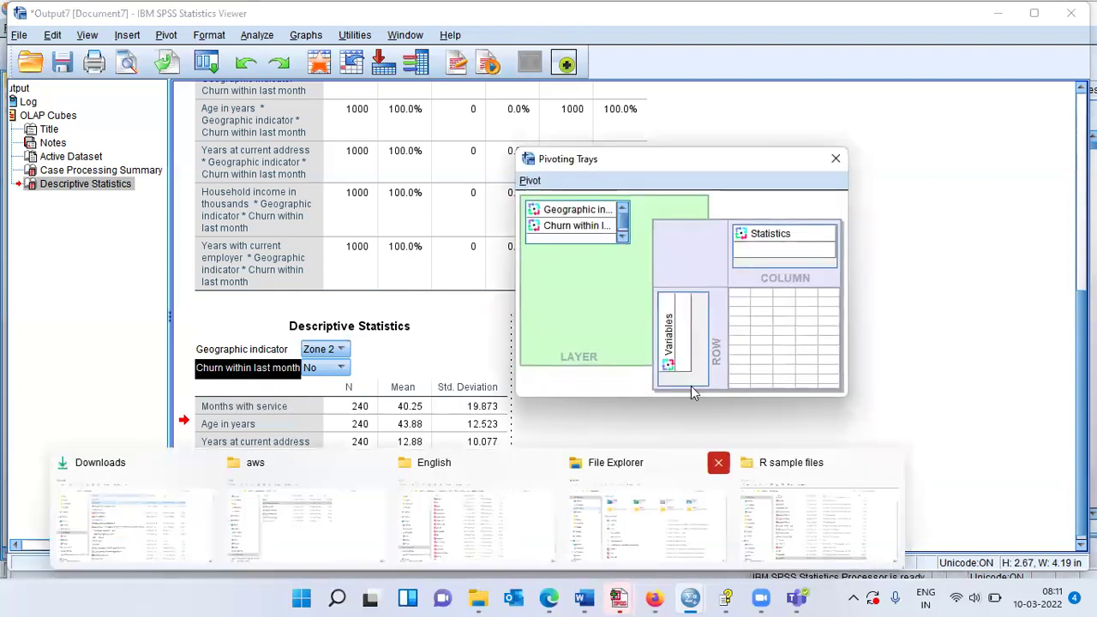
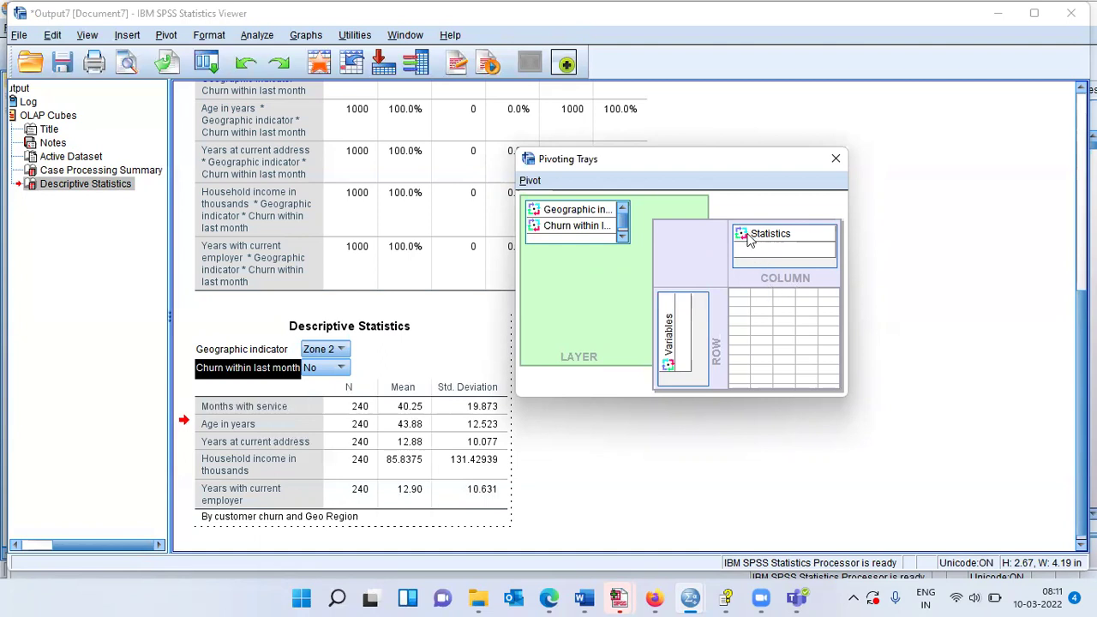
# - Pivot the table by moving Statistics from the columns to the layers and Geographic indicator from the layers to the columns
pyautogui.moveTo(746, 240); pyautogui.dragTo(536, 238)
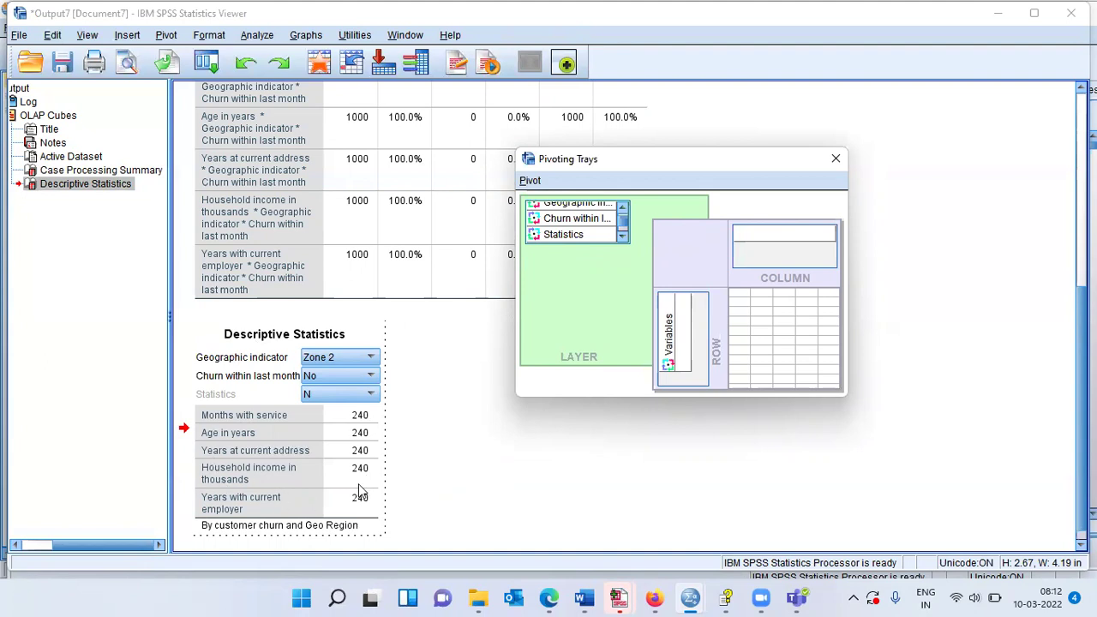
pyautogui.click(624, 209)
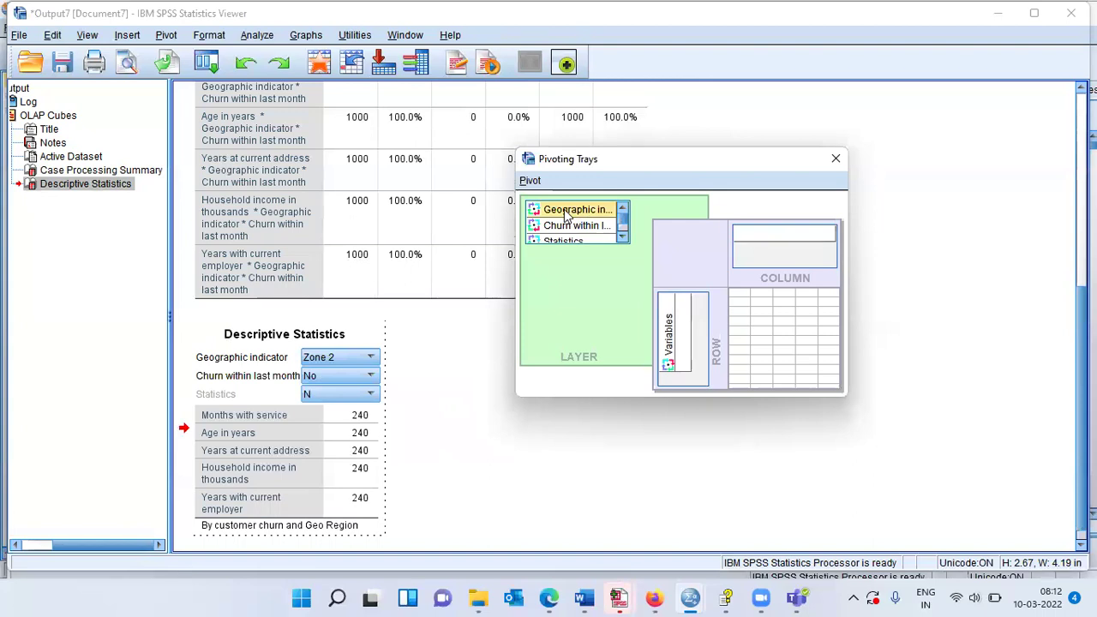
pyautogui.moveTo(566, 215); pyautogui.dragTo(747, 246)
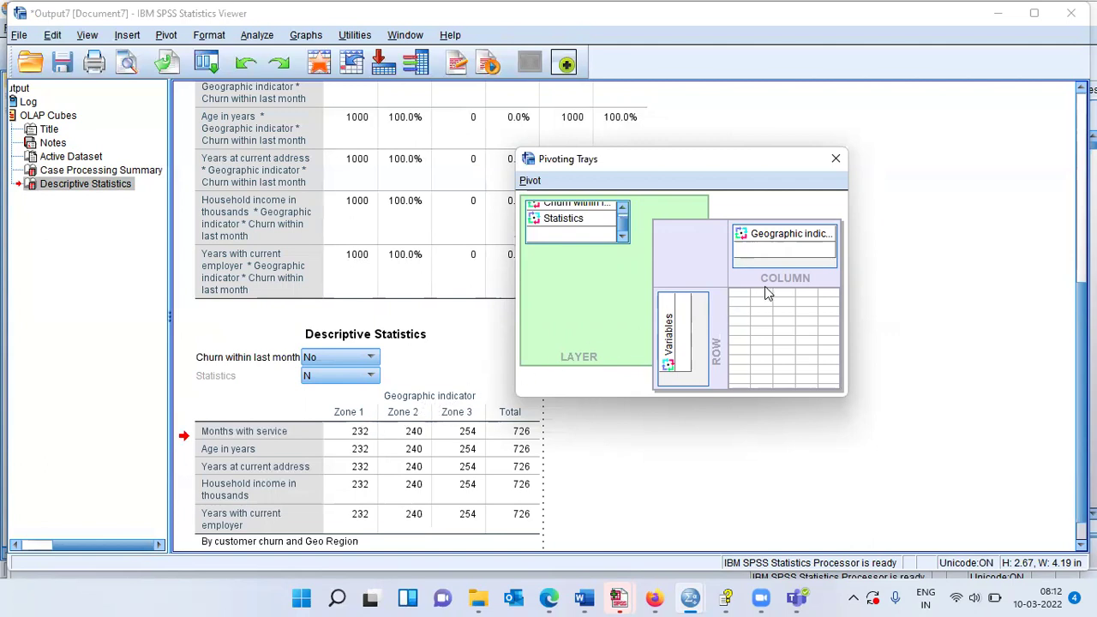
# - Move Churn within last month from the layers to the rows, nested inside Variables, and move the Pivoting Trays clear of the table
pyautogui.click(623, 210)
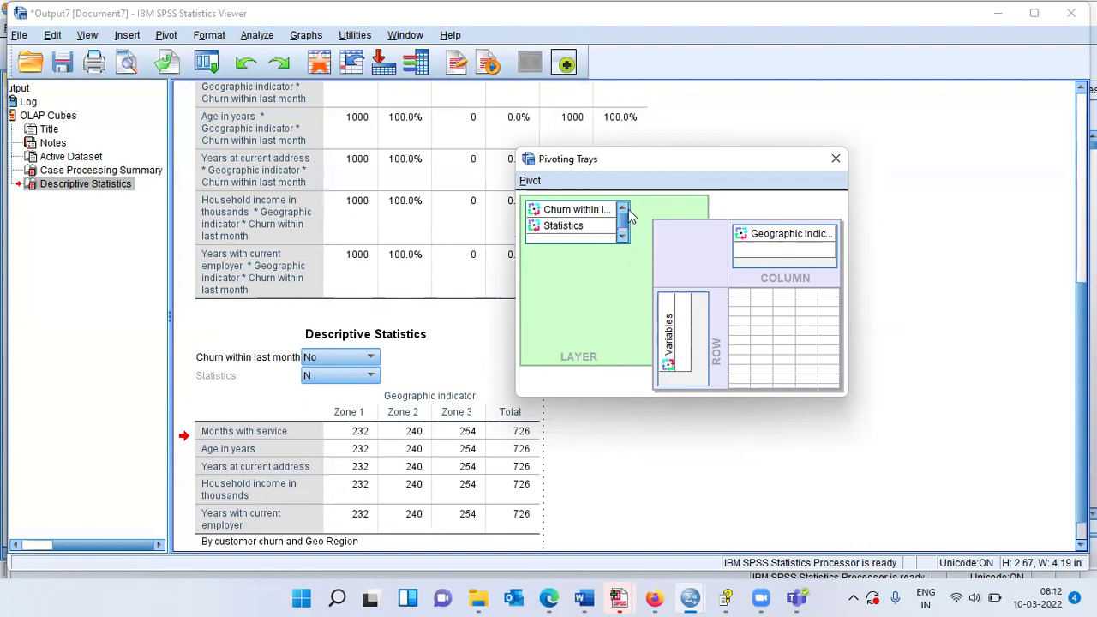
pyautogui.click(593, 211)
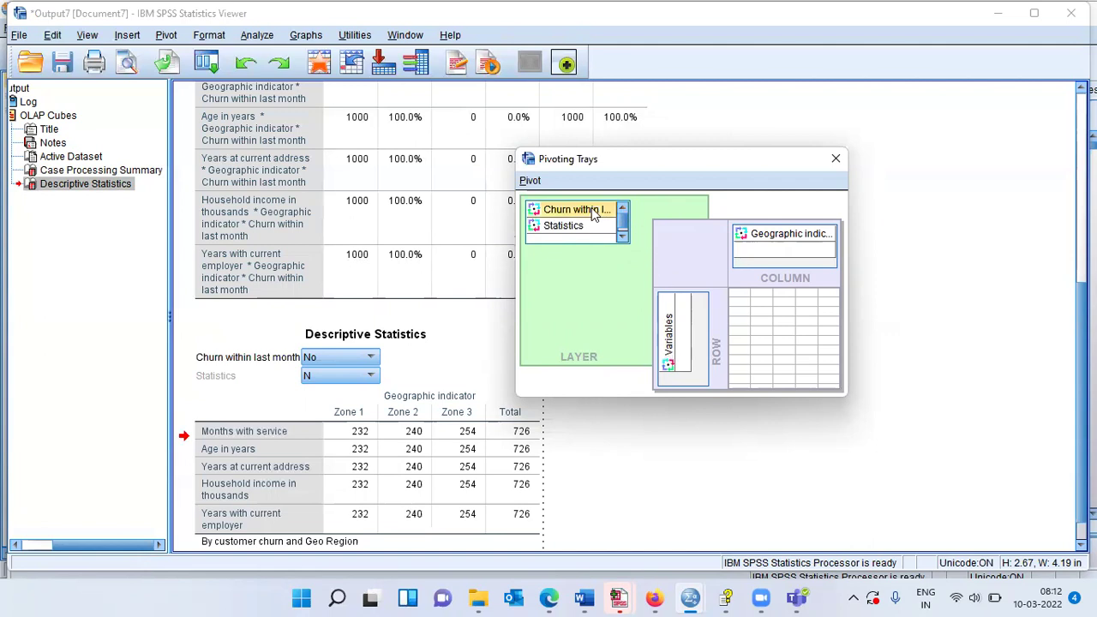
pyautogui.moveTo(593, 211); pyautogui.dragTo(683, 375)
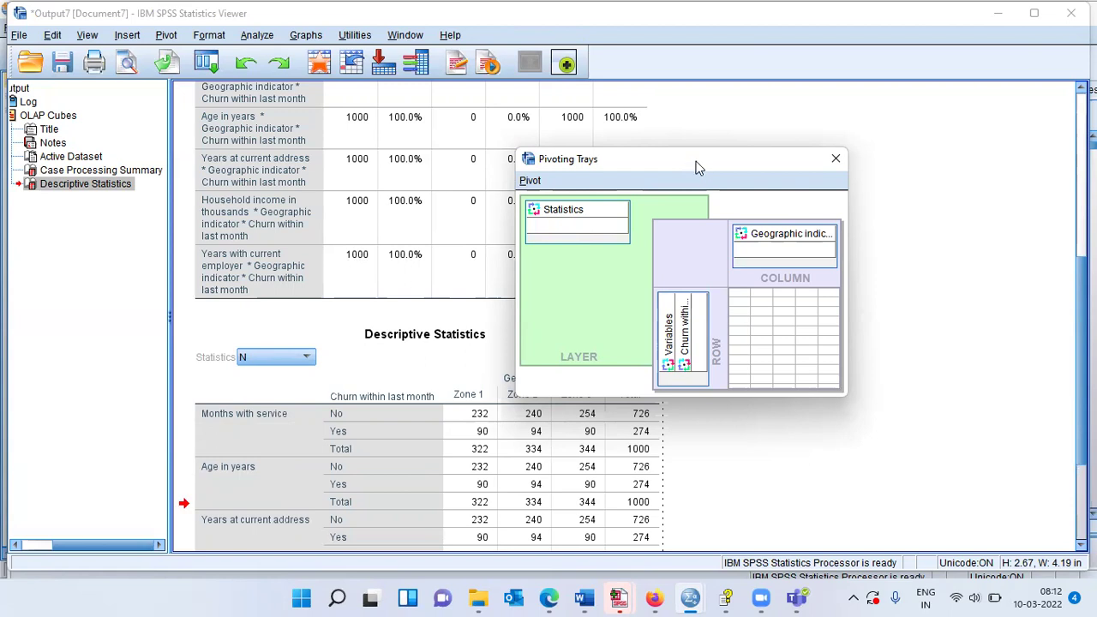
pyautogui.moveTo(696, 168); pyautogui.dragTo(721, 70)
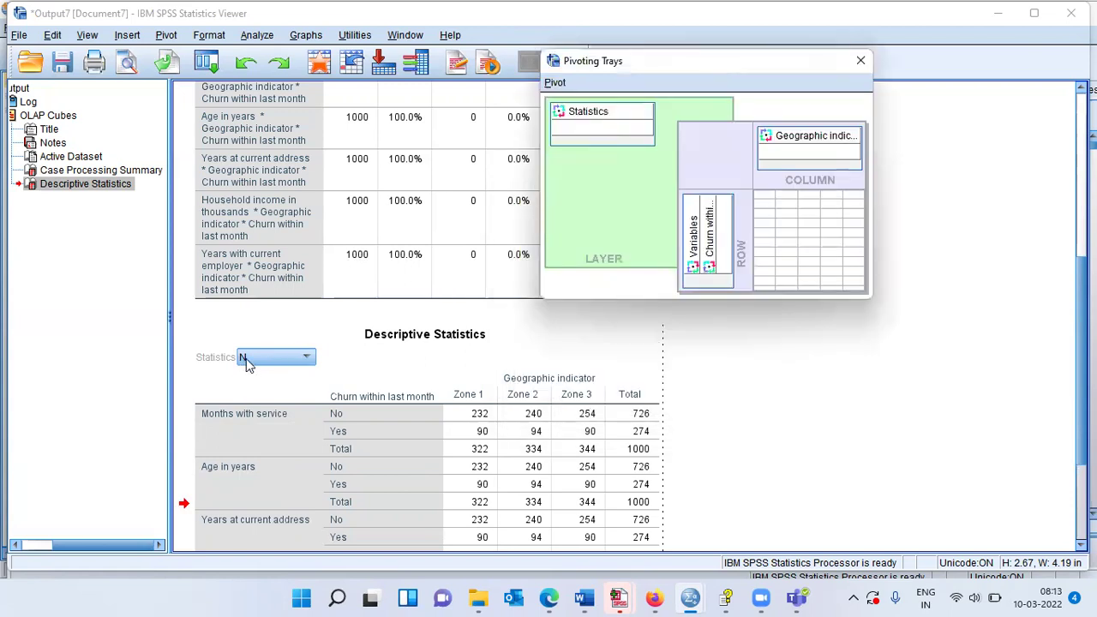
# - Switch the table's Statistics layer to Mean and on to Std. Deviation
pyautogui.click(307, 359)
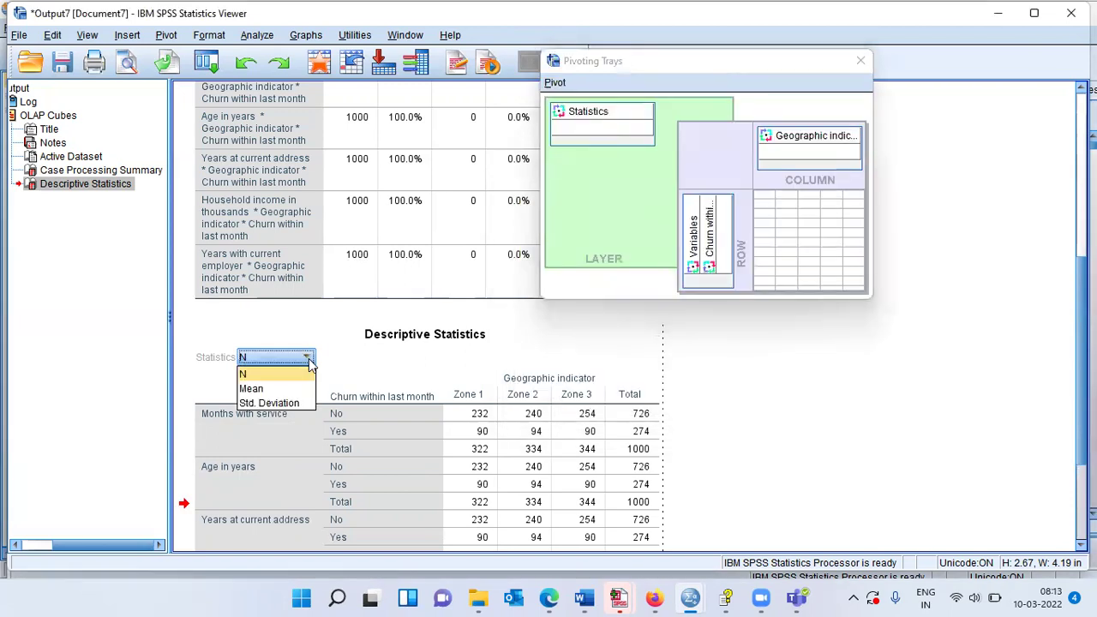
pyautogui.click(276, 389)
pyautogui.click(307, 358)
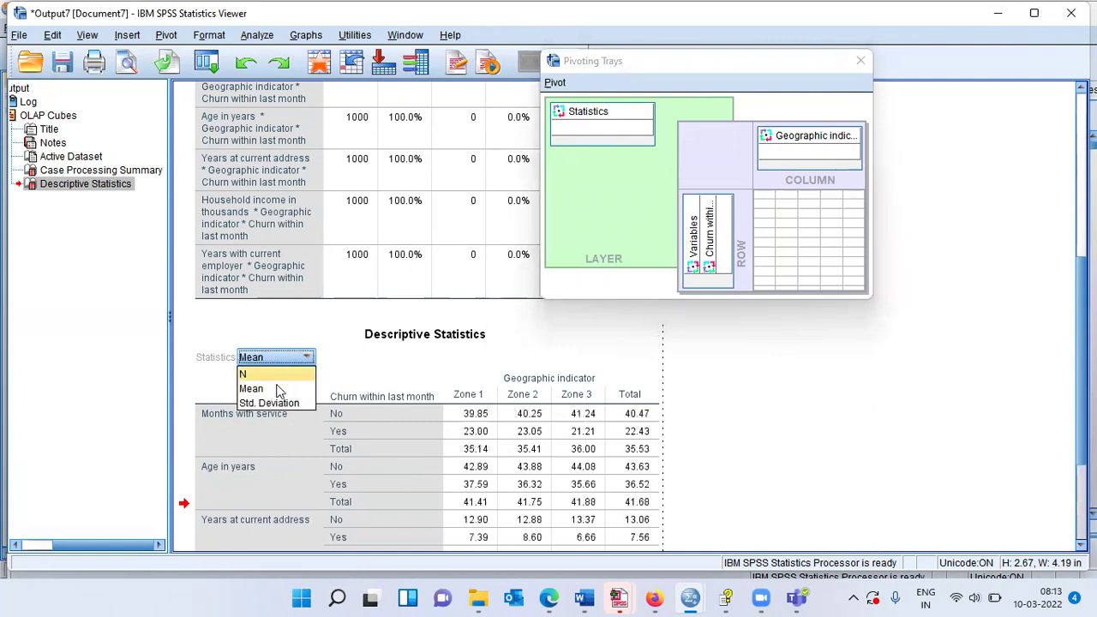
pyautogui.click(273, 403)
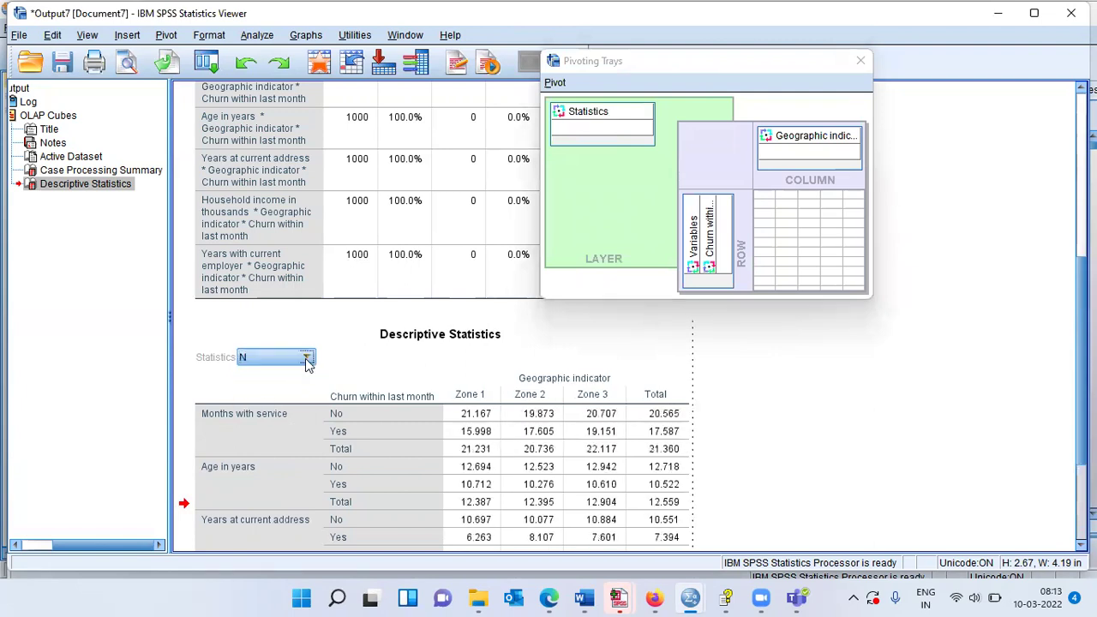
# - Set the table's Statistics layer to Mean and close the Pivoting Trays
pyautogui.click(307, 359)
pyautogui.click(266, 390)
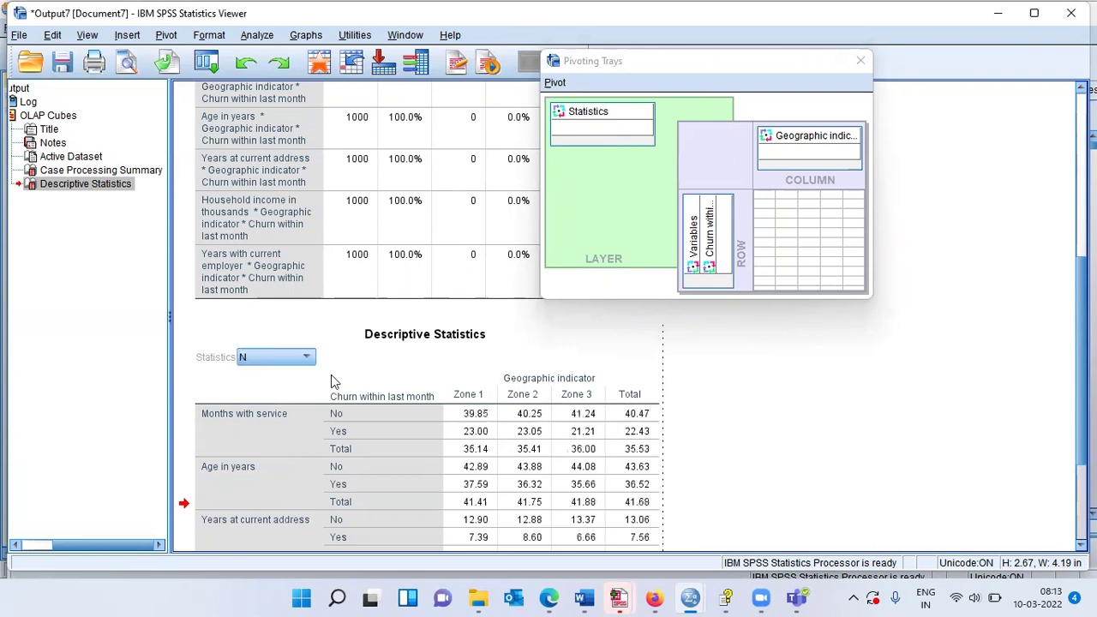
pyautogui.click(307, 358)
pyautogui.click(262, 375)
pyautogui.click(306, 358)
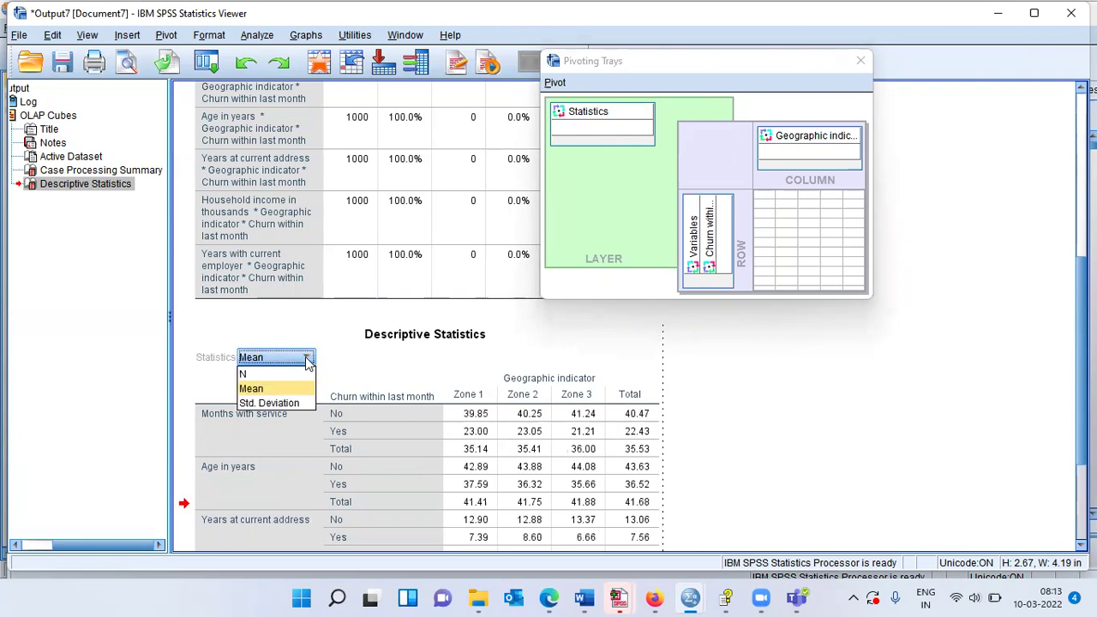
pyautogui.click(249, 389)
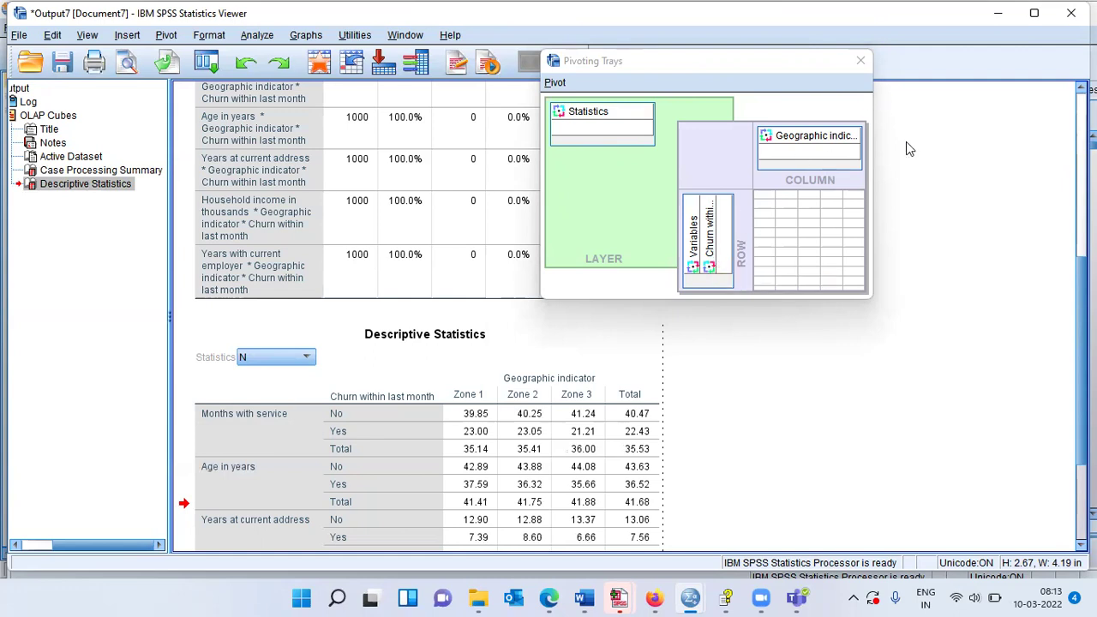
pyautogui.click(862, 61)
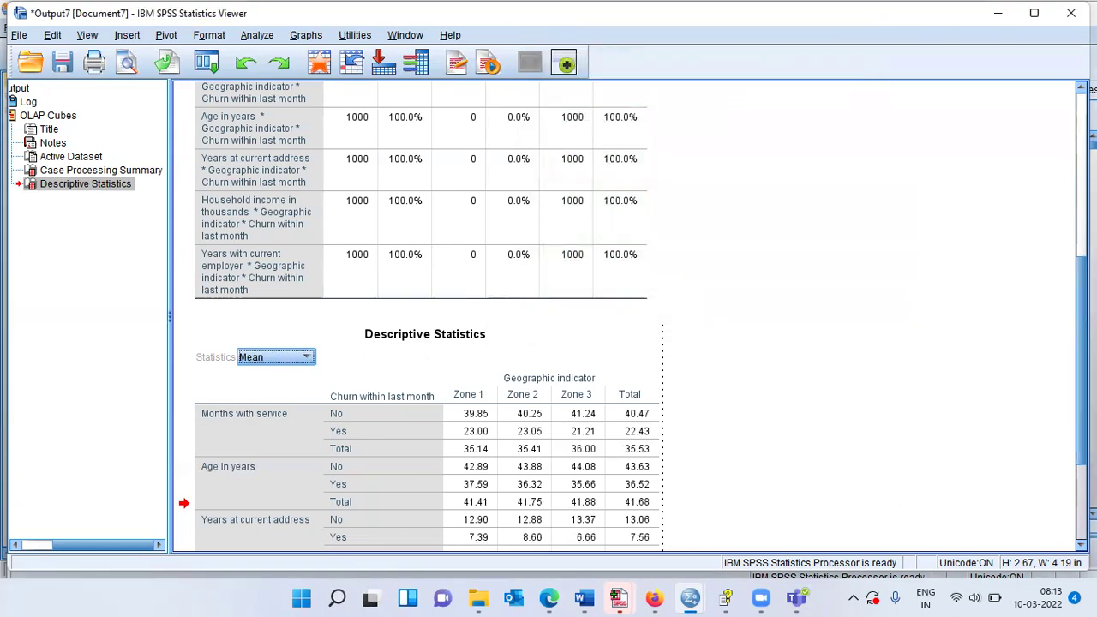
# - Reselect Mean as the statistic shown in the pivoted table and leave table editing
pyautogui.scroll(-3, 387, 345)
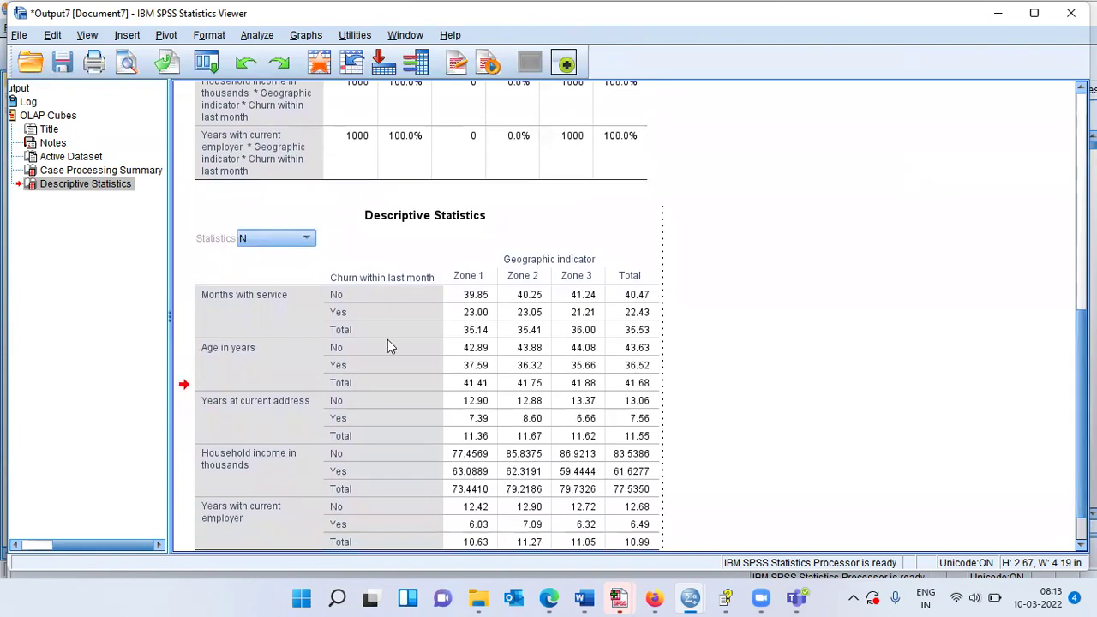
pyautogui.click(306, 239)
pyautogui.click(588, 253)
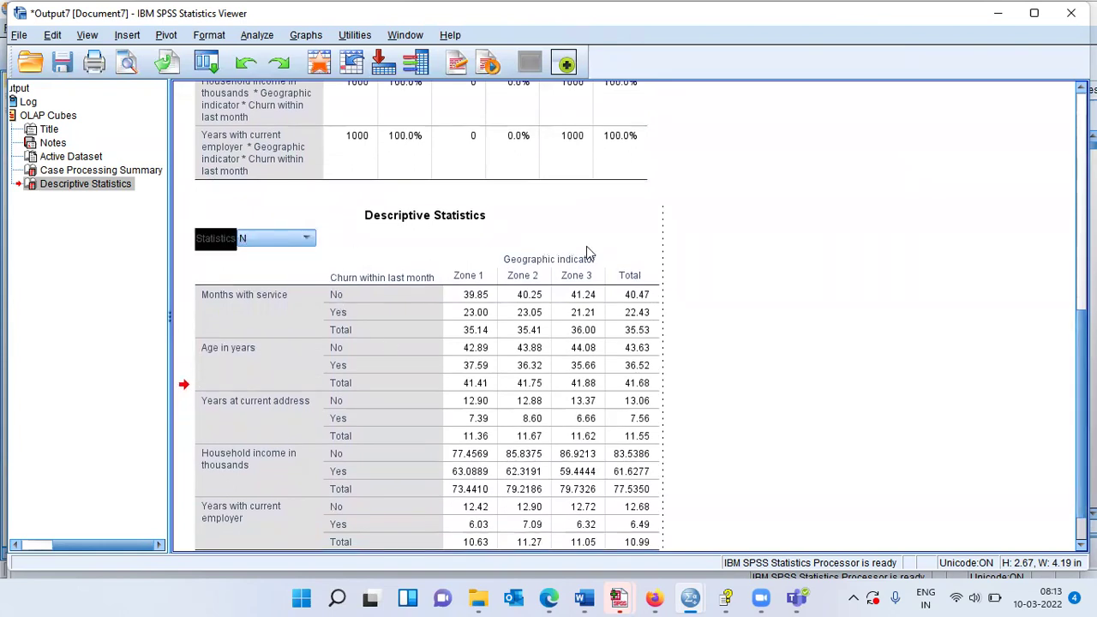
pyautogui.click(310, 241)
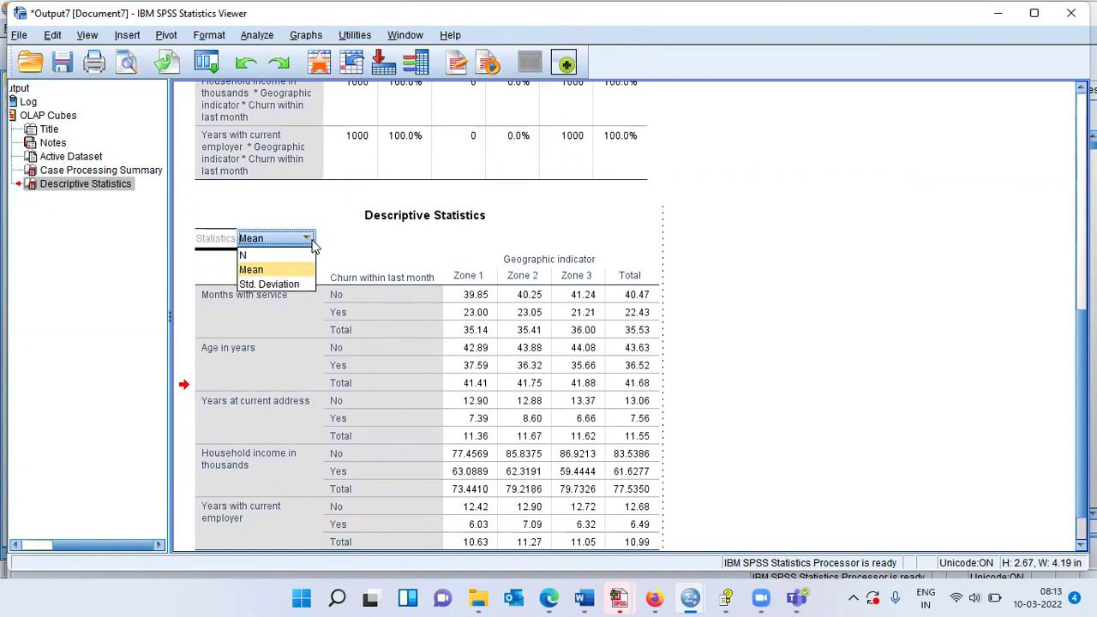
pyautogui.click(250, 271)
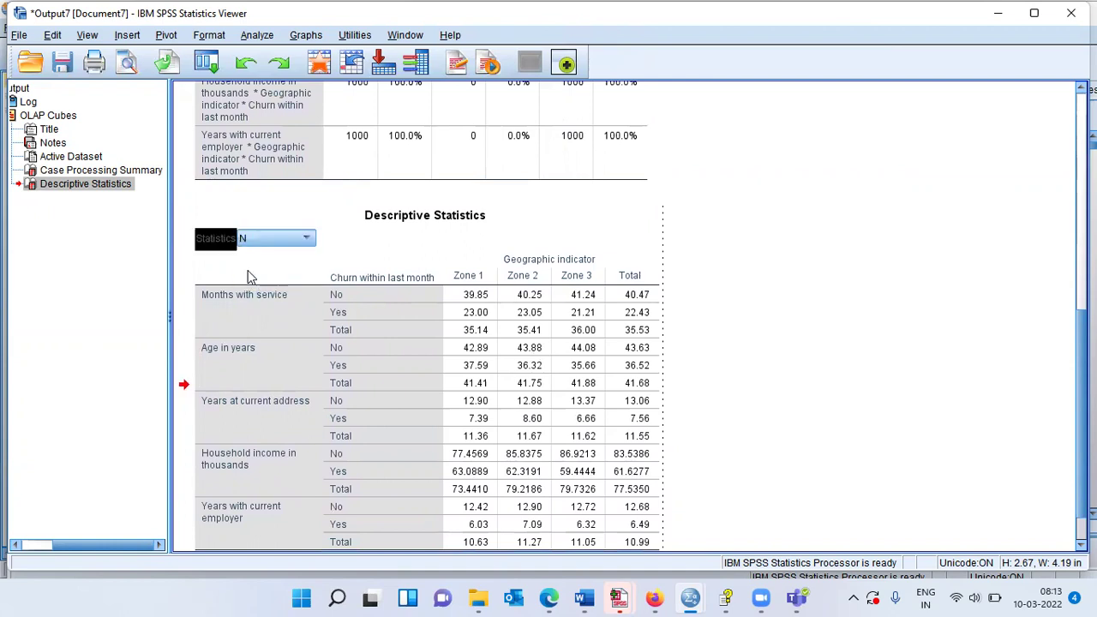
pyautogui.click(437, 259)
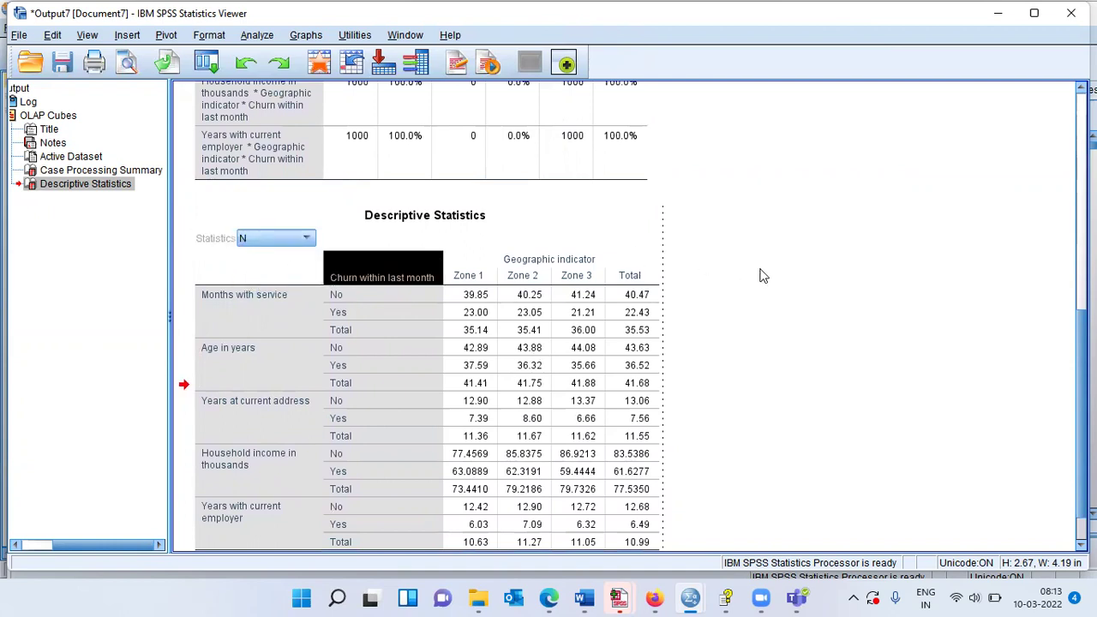
pyautogui.click(763, 276)
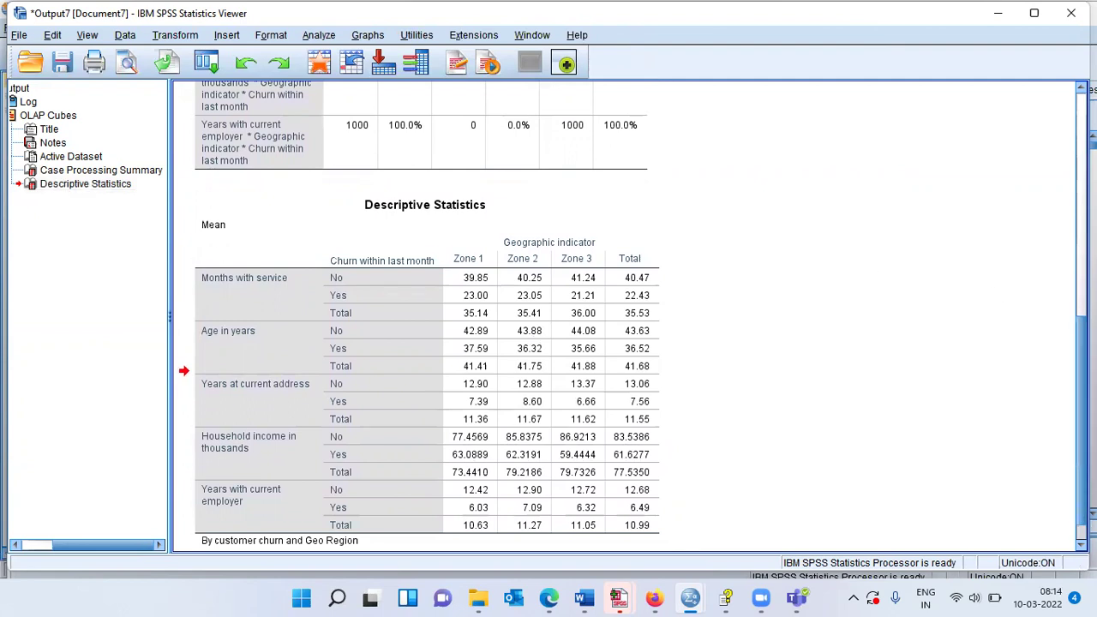
# - Examine the mean months with service and mean age of churned and non-churned customers across the three zones
pyautogui.scroll(-1, 633, 314)
pyautogui.click(568, 232)
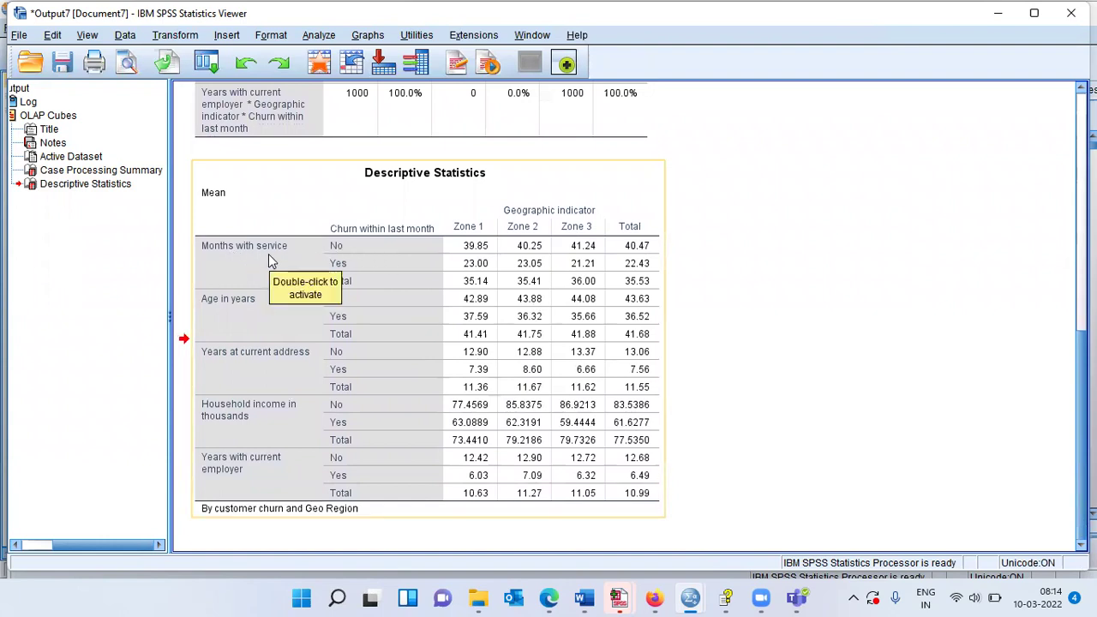
pyautogui.click(384, 244)
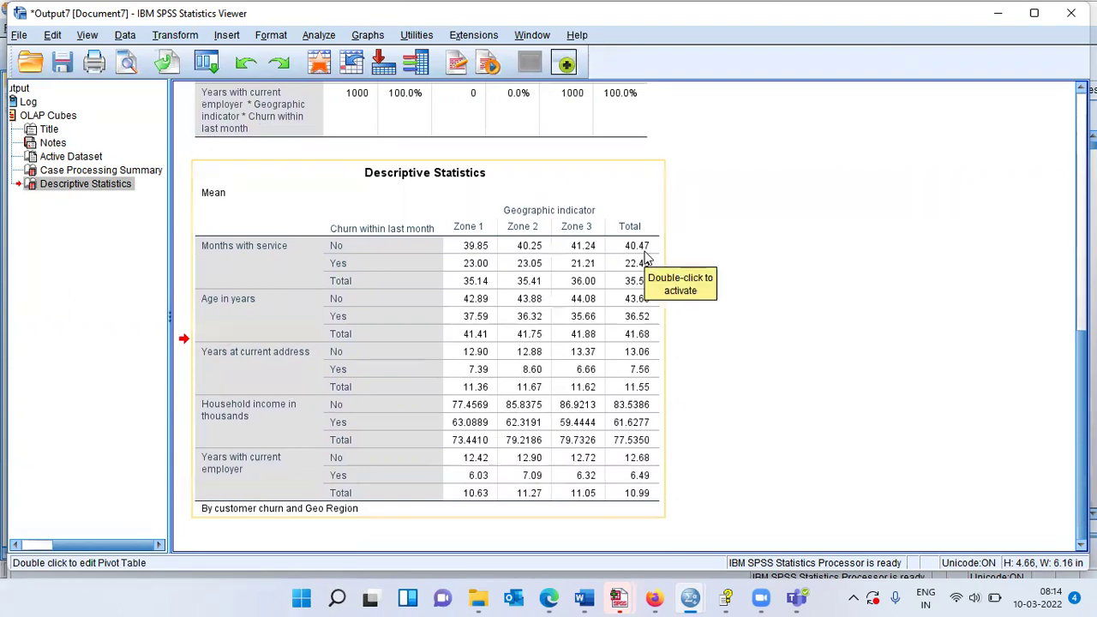
pyautogui.click(481, 274)
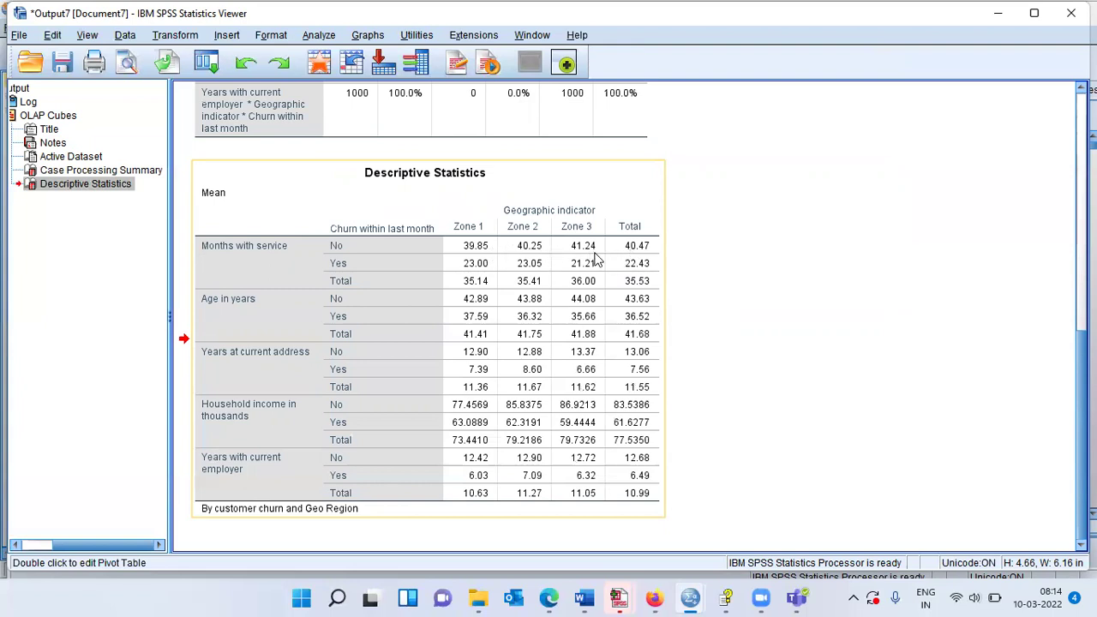
pyautogui.click(489, 260)
pyautogui.click(686, 247)
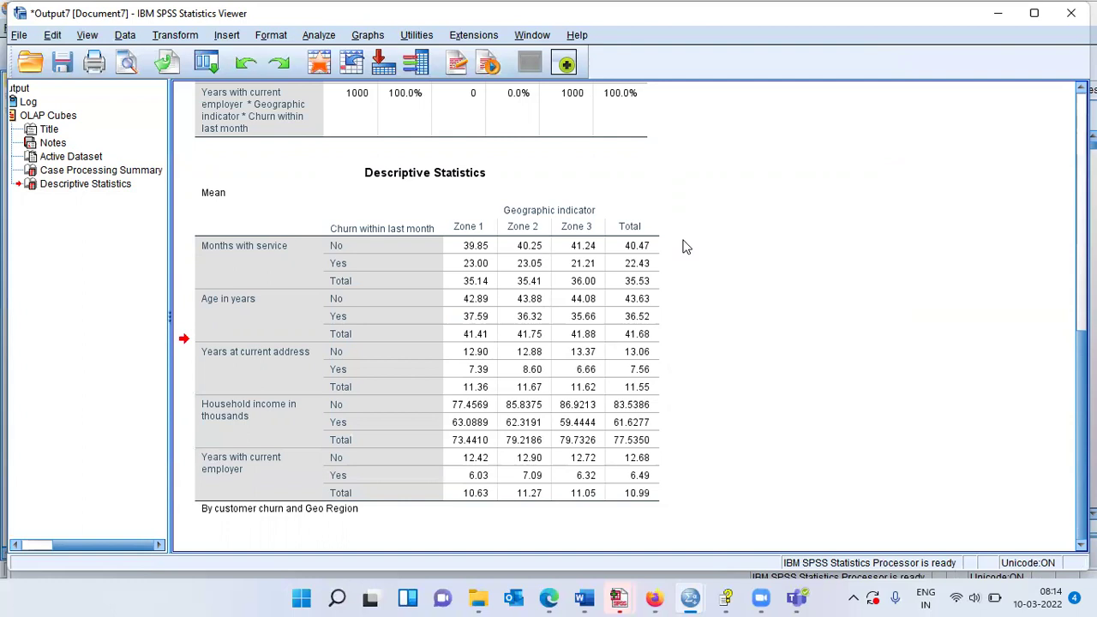
pyautogui.click(457, 292)
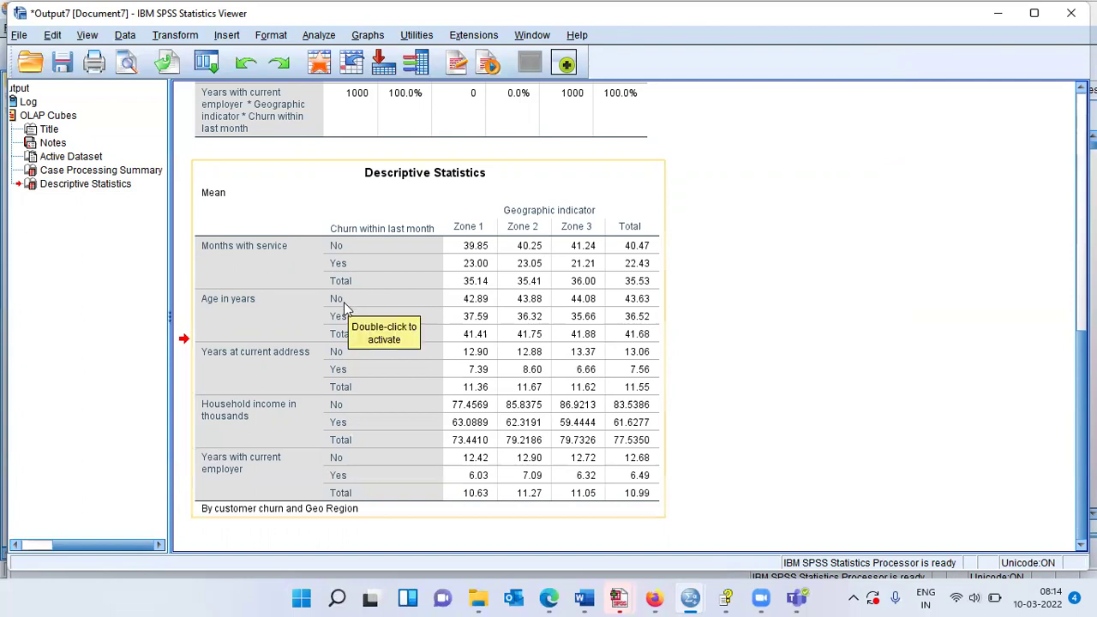
pyautogui.click(404, 306)
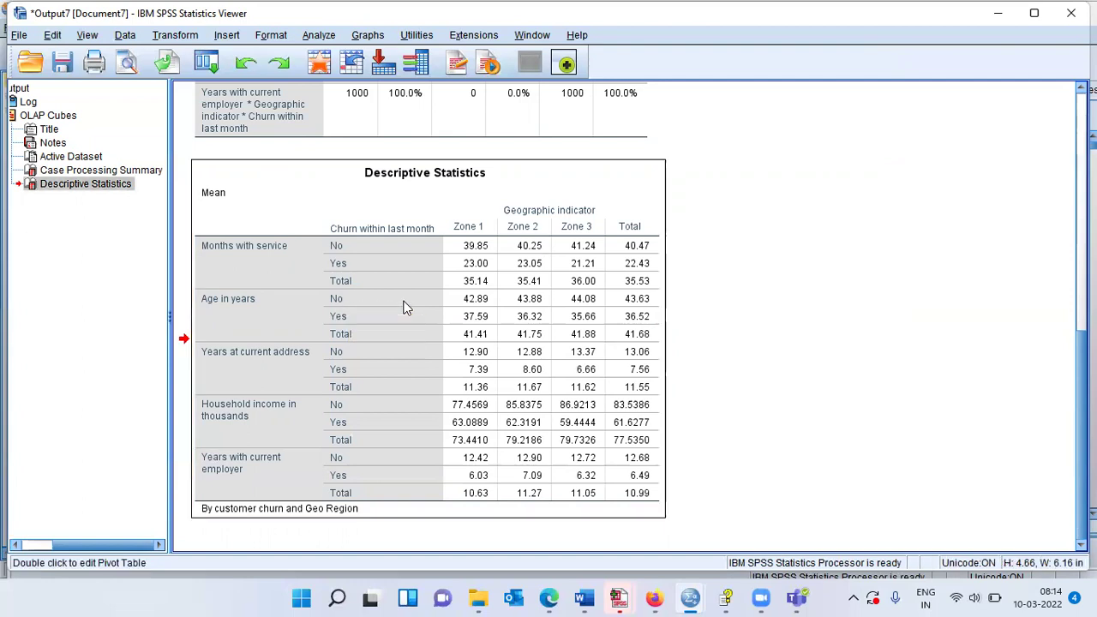
pyautogui.click(477, 307)
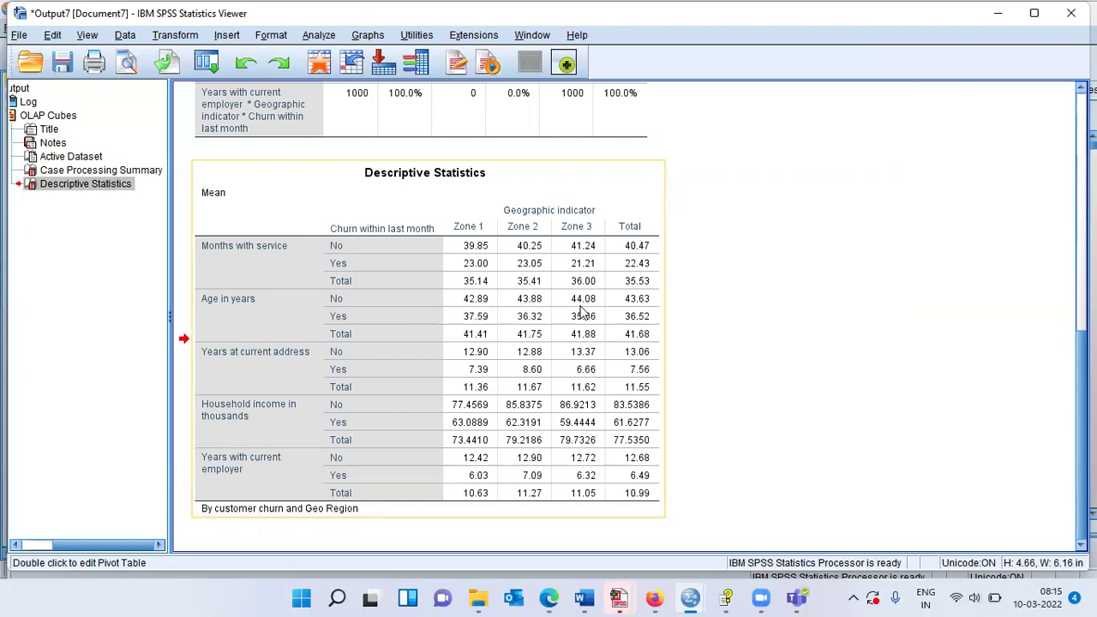
# - Compare mean age, years at current address and household income of churned and non-churned customers across the three zones, leaving the table deselected
pyautogui.click(477, 330)
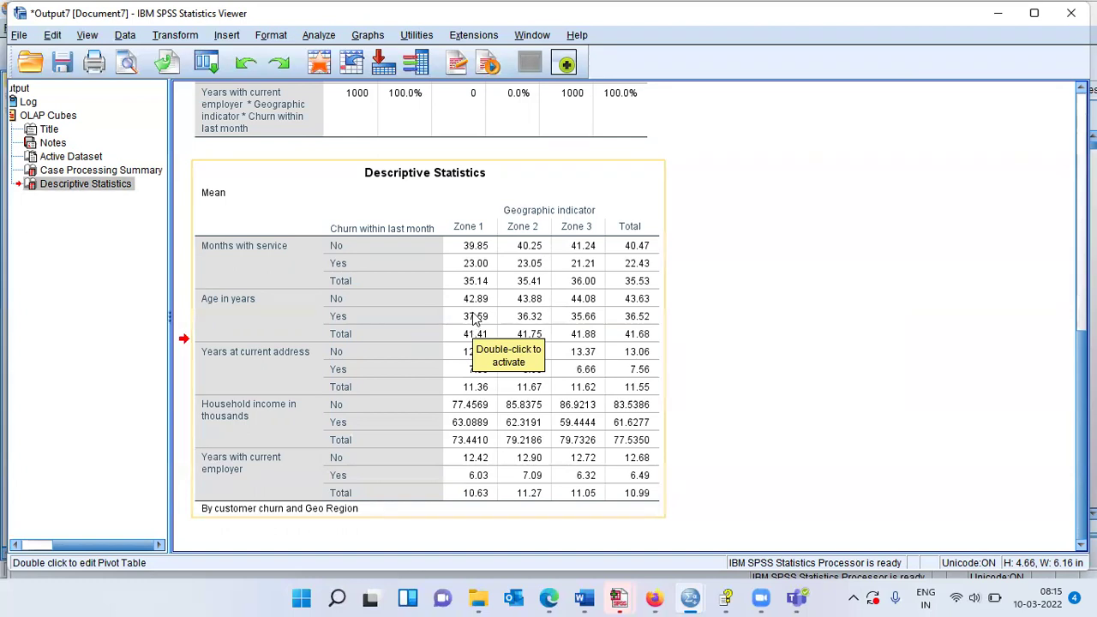
pyautogui.click(533, 325)
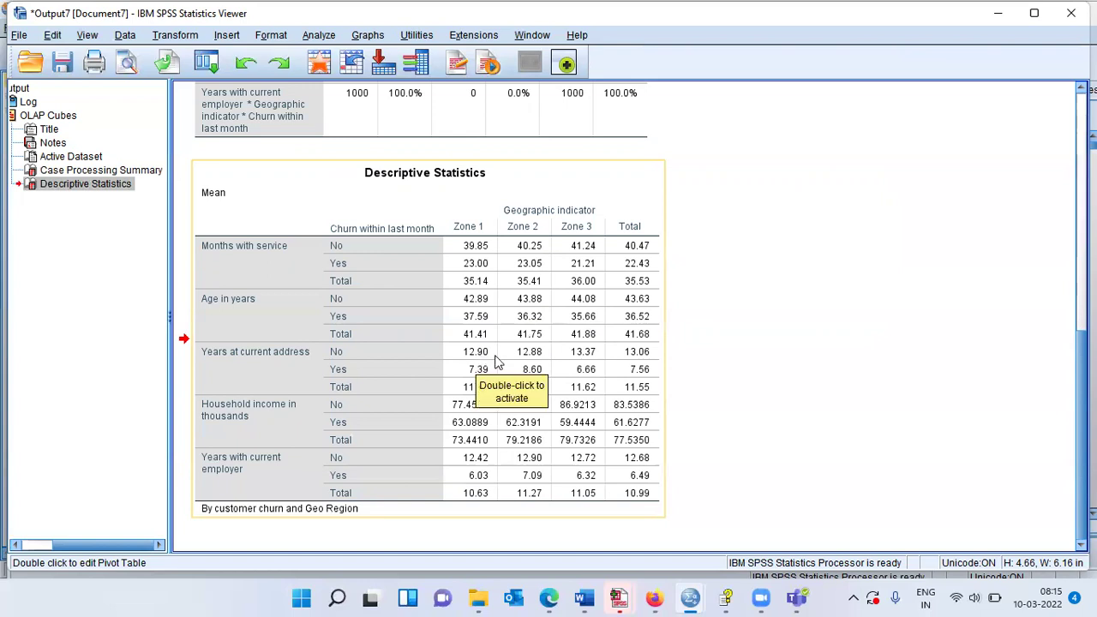
pyautogui.click(588, 362)
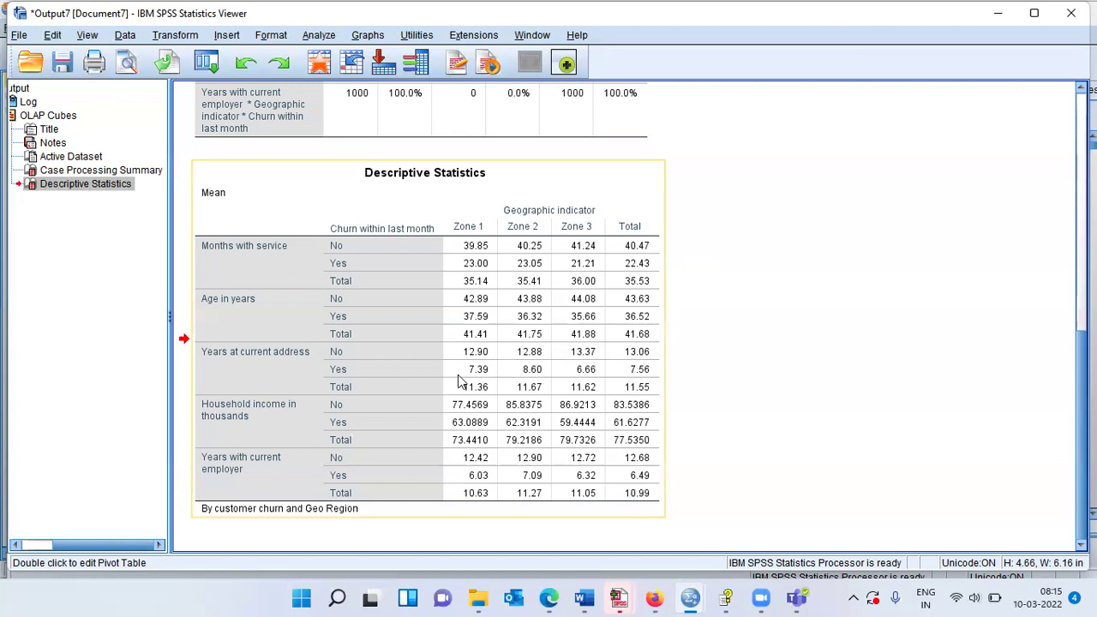
pyautogui.click(517, 380)
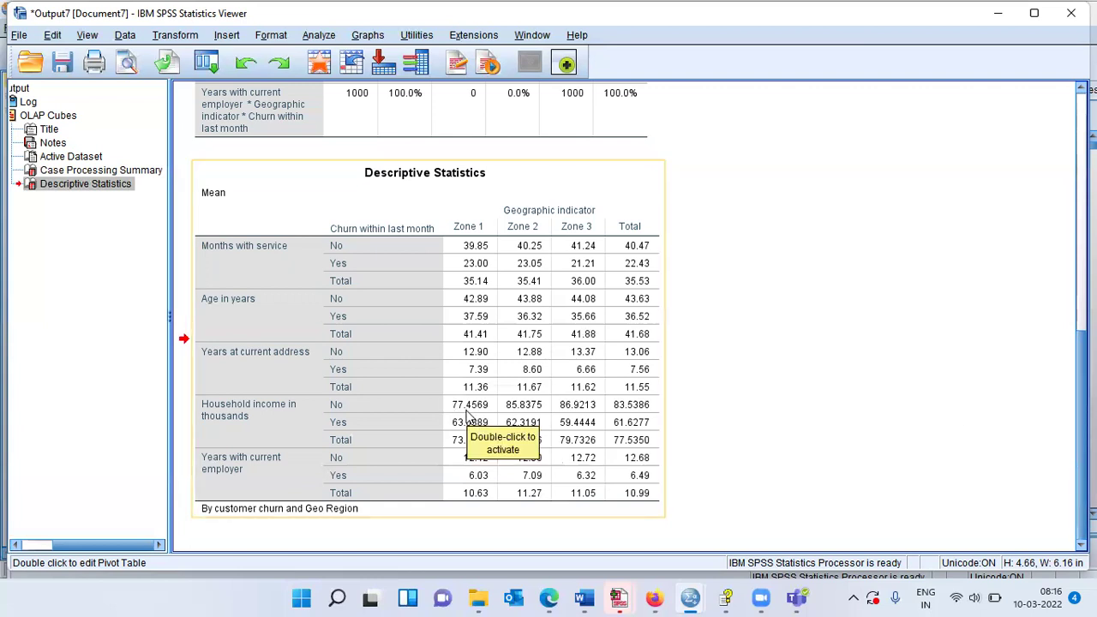
pyautogui.click(467, 415)
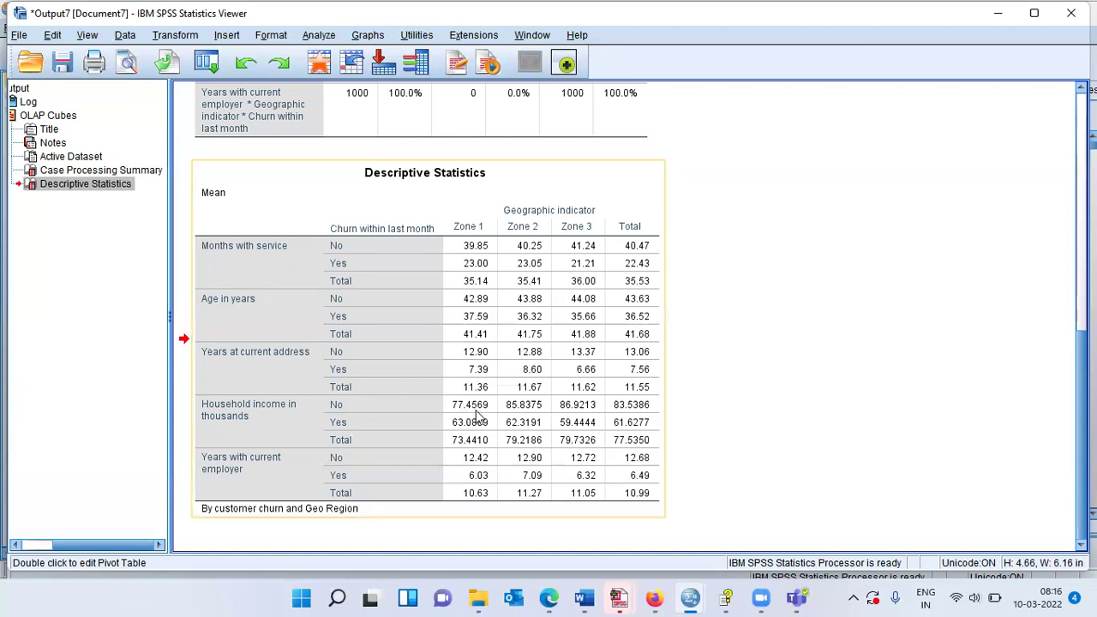
pyautogui.click(531, 415)
pyautogui.click(581, 415)
pyautogui.click(518, 437)
pyautogui.click(574, 432)
pyautogui.click(739, 456)
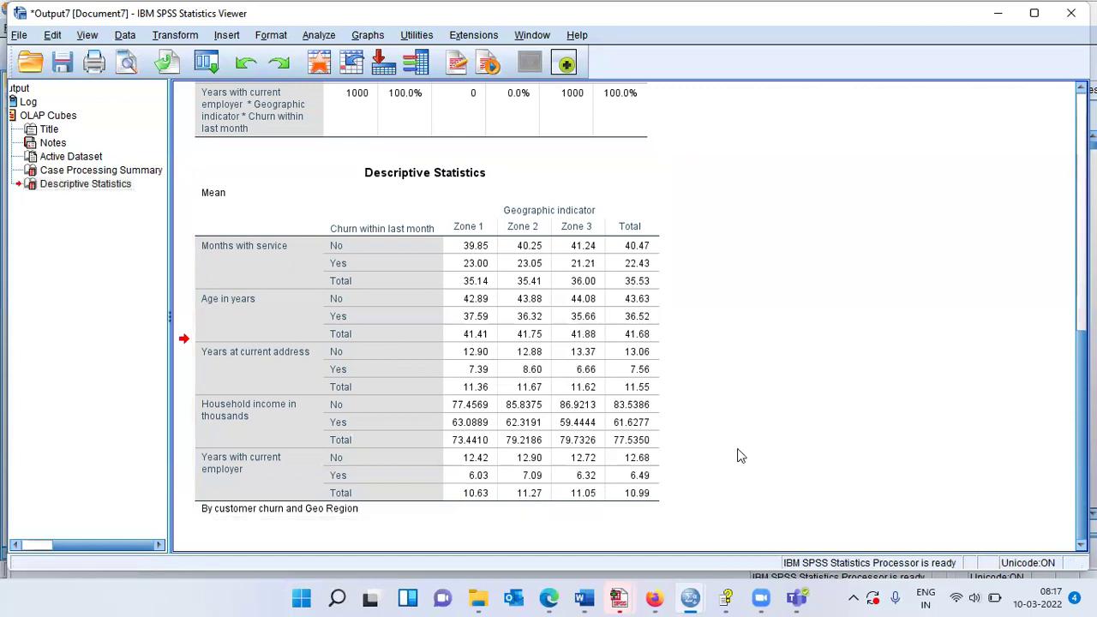